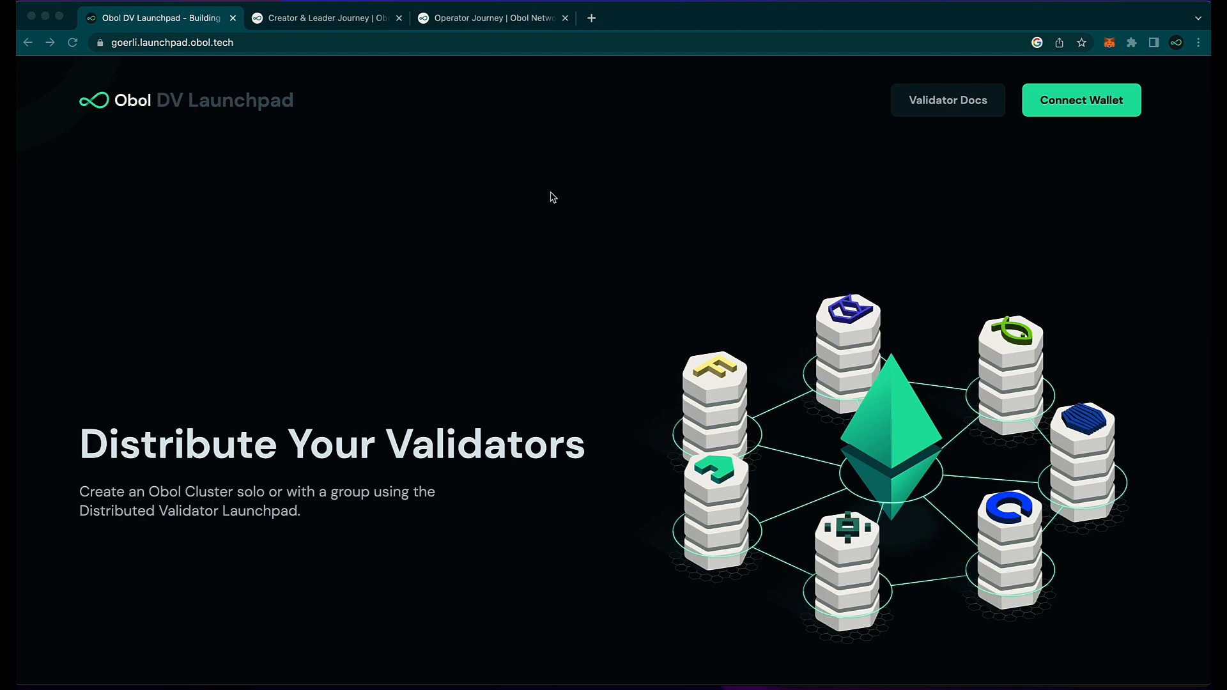
Step: Connect the wallet, choose 'Create a Cluster with a group' and get started
left_click(1058, 134)
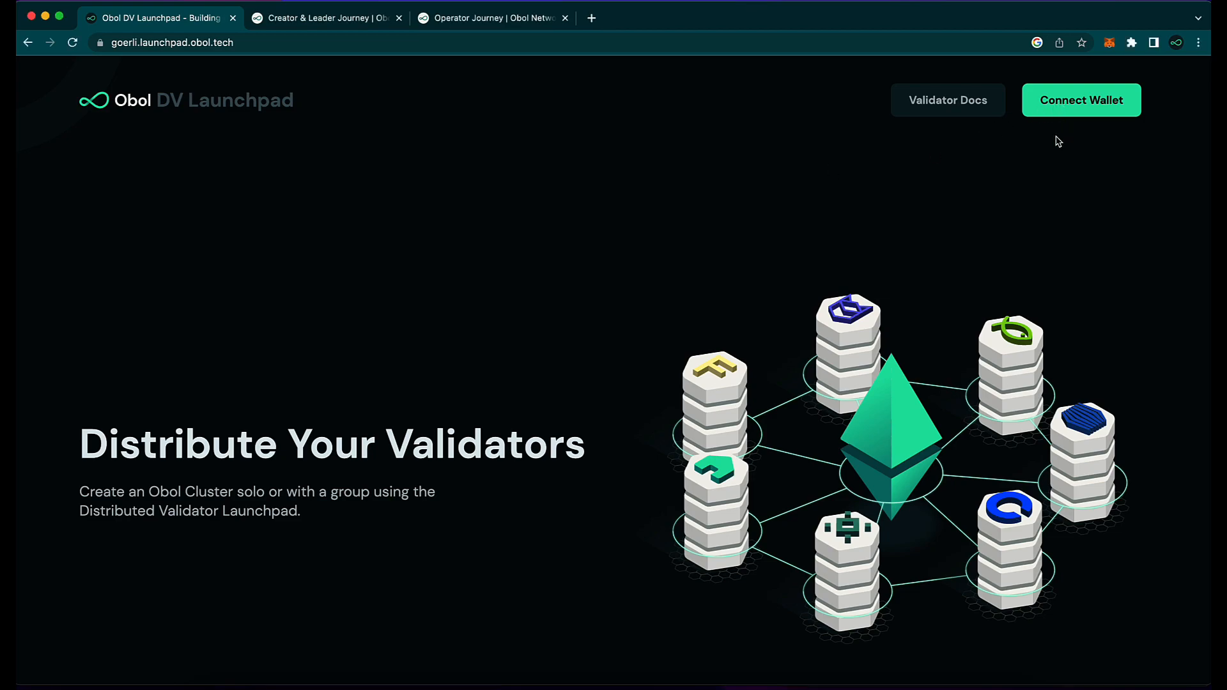
left_click(1074, 114)
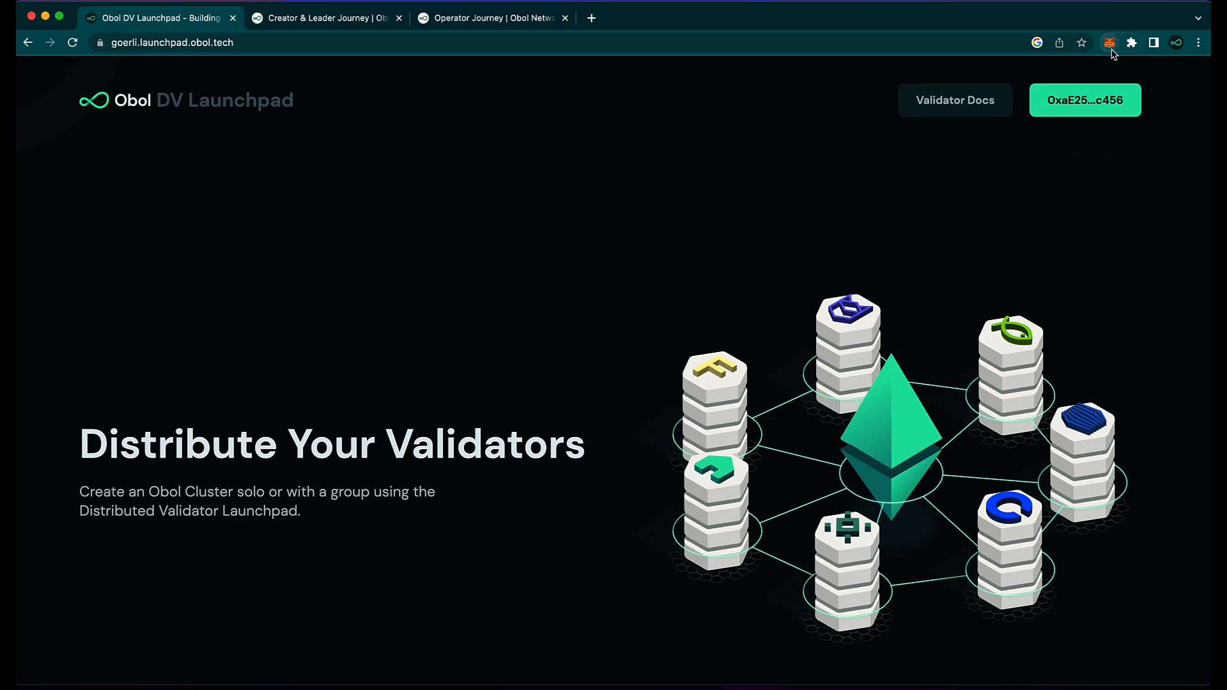
scroll(524, 351, "down", 5)
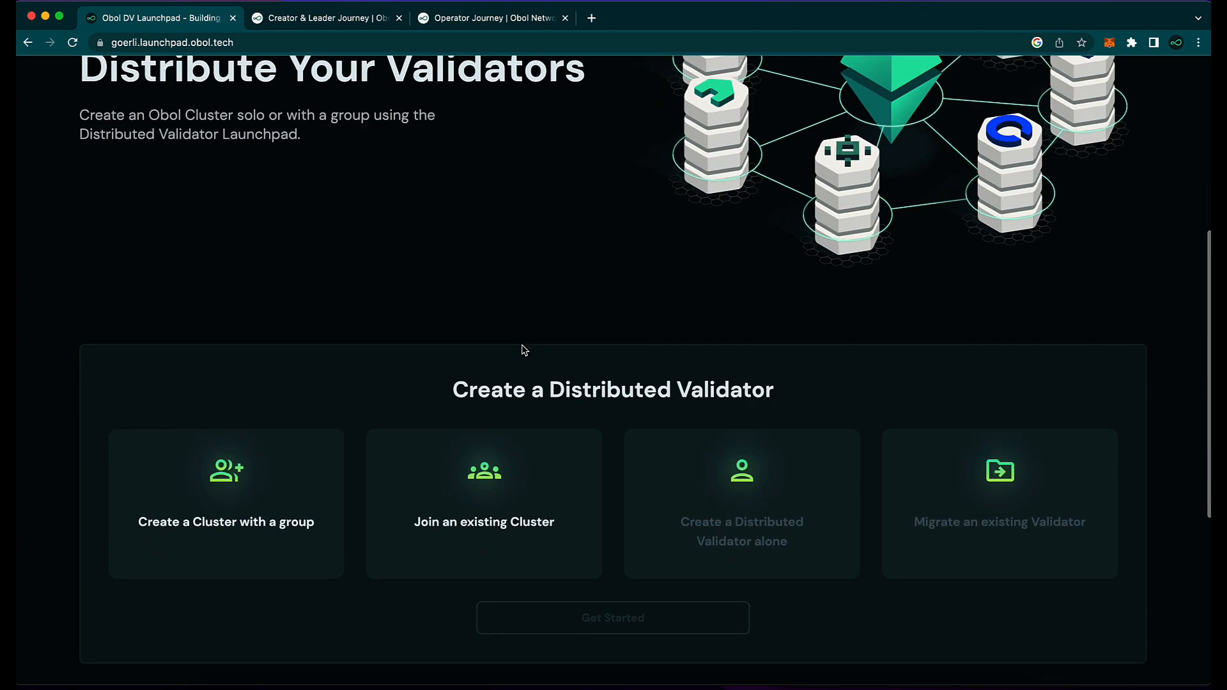
left_click(298, 466)
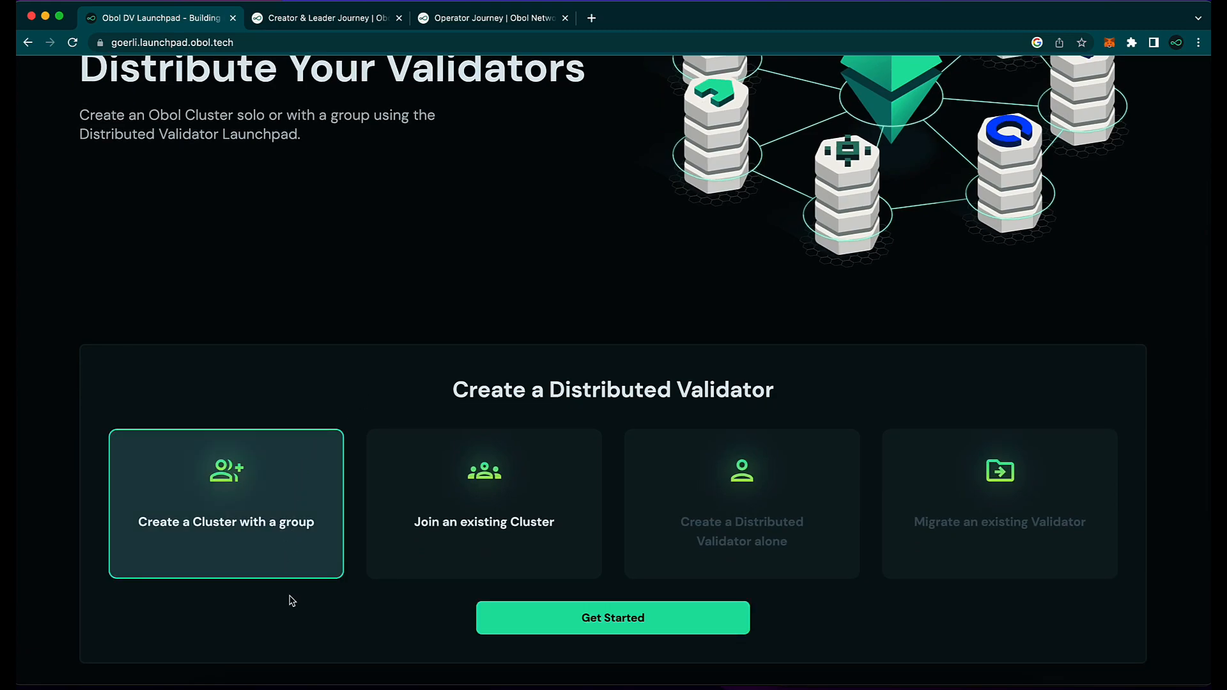
left_click(573, 631)
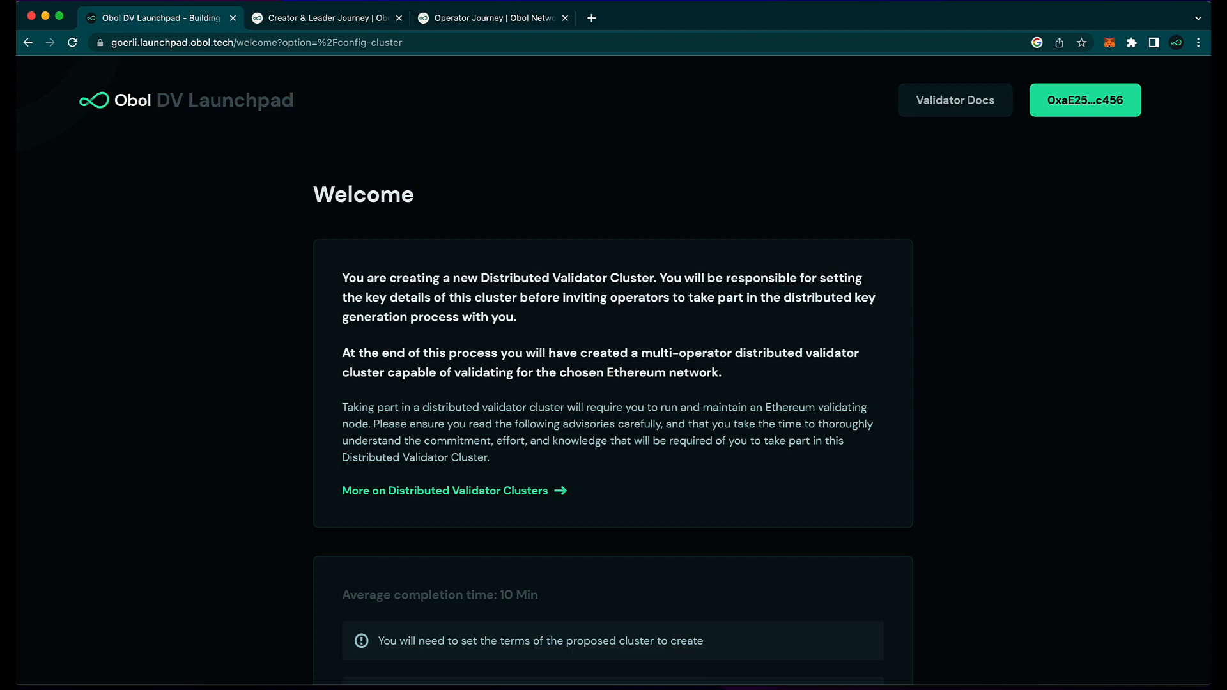
scroll(521, 364, "down", 3)
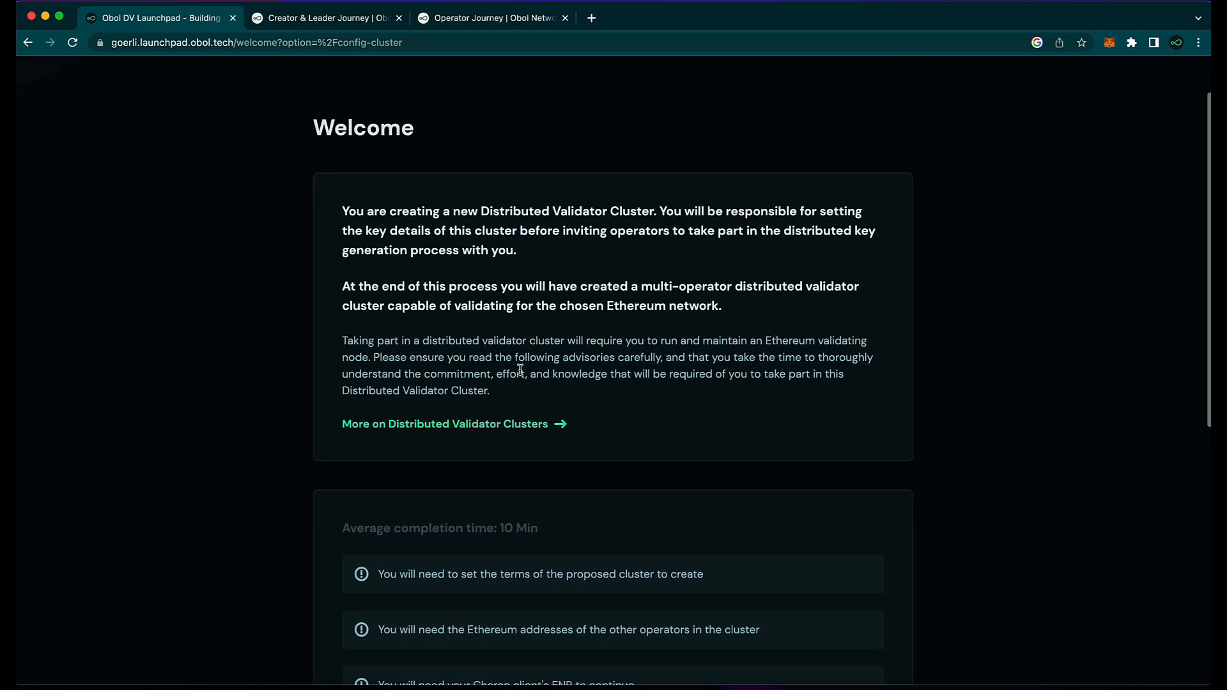
scroll(521, 375, "down", 3)
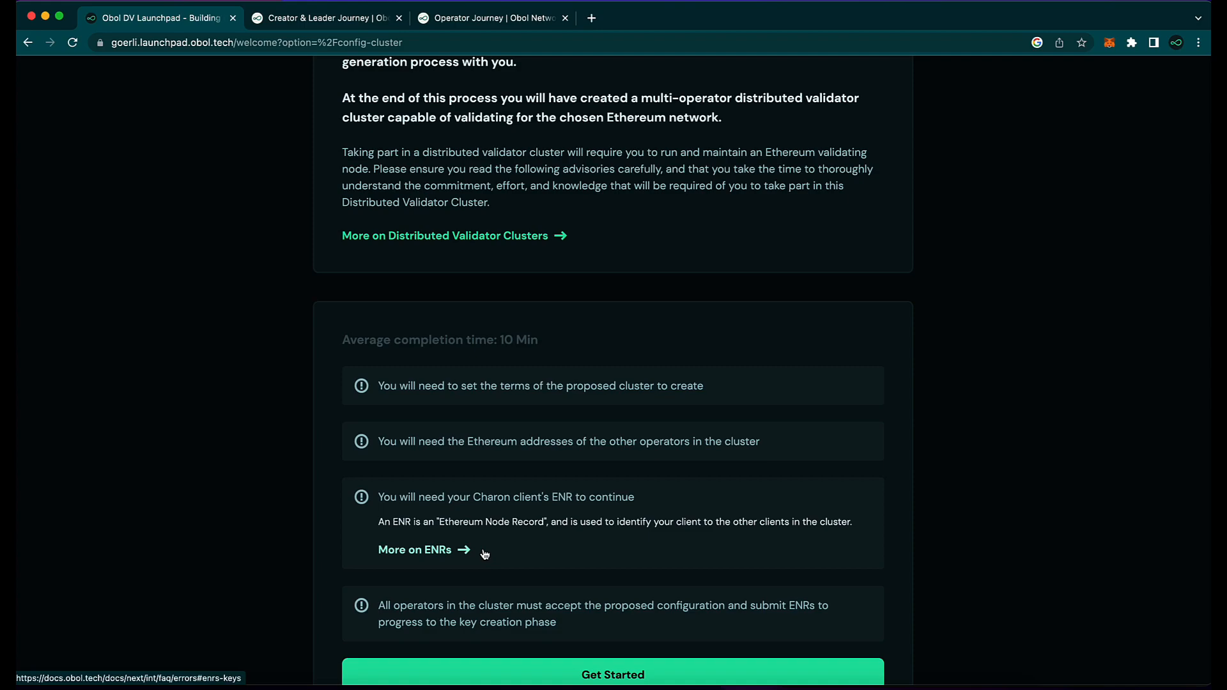
scroll(485, 554, "down", 3)
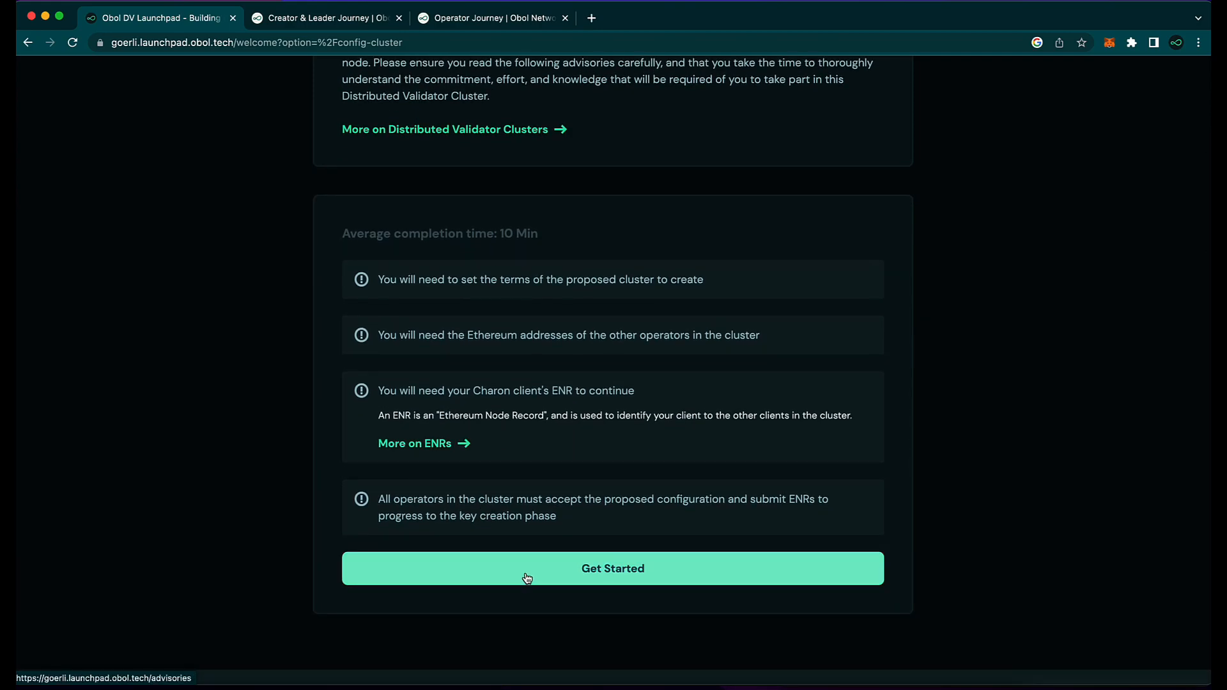
left_click(530, 579)
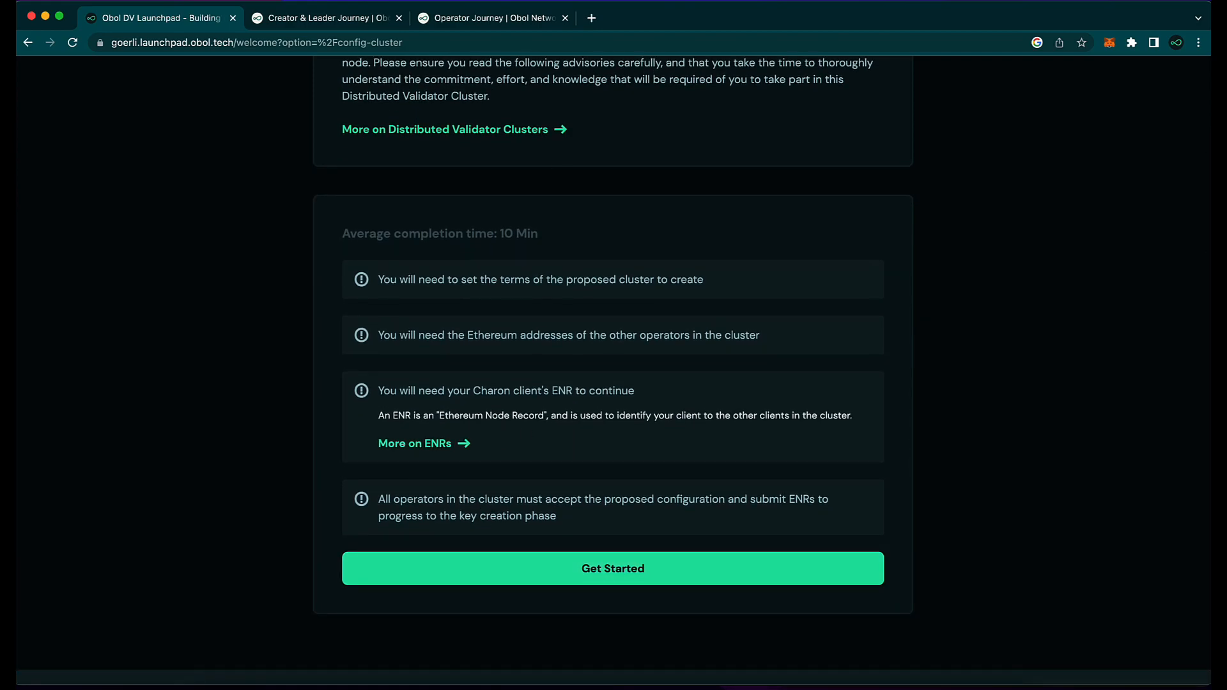
Step: Accept the Proof of Stake and Understanding Distributed Validators advisories
left_click(557, 567)
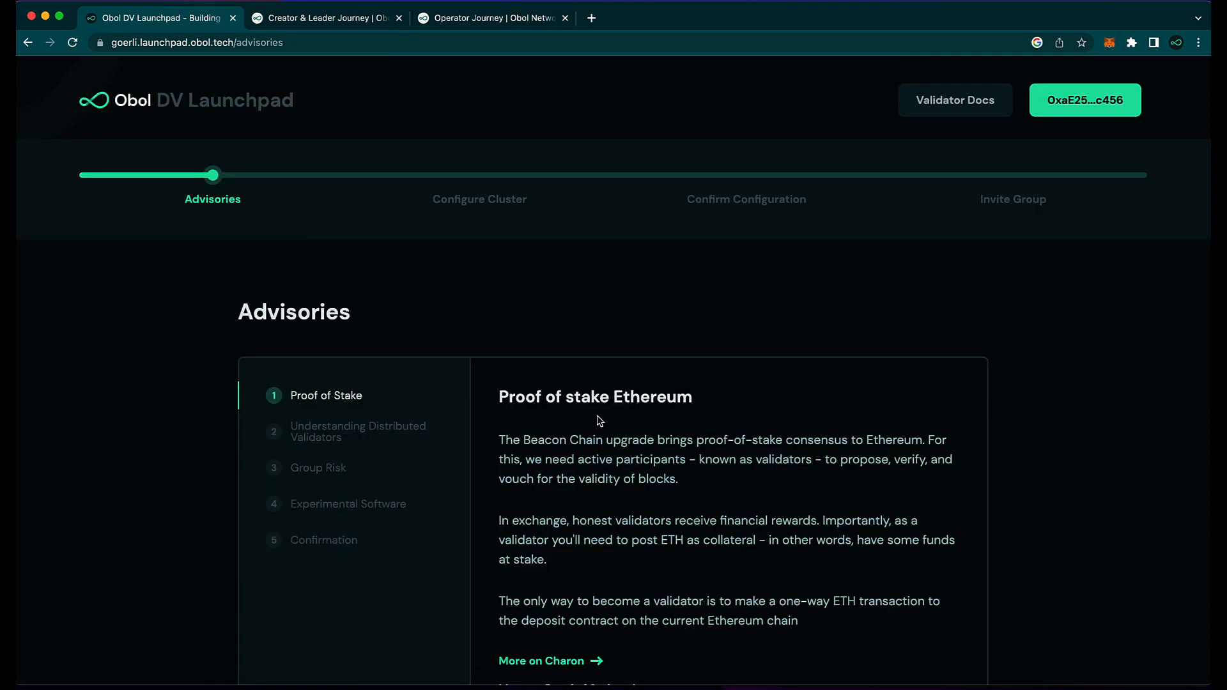
scroll(600, 420, "down", 5)
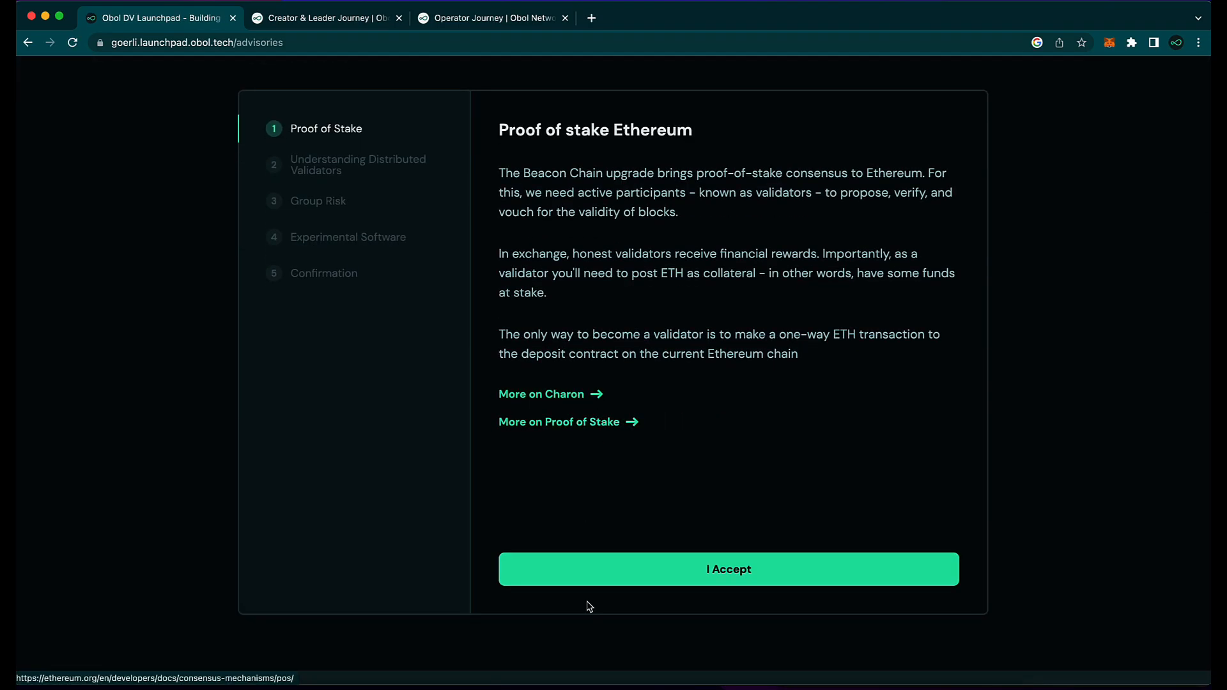
left_click(620, 564)
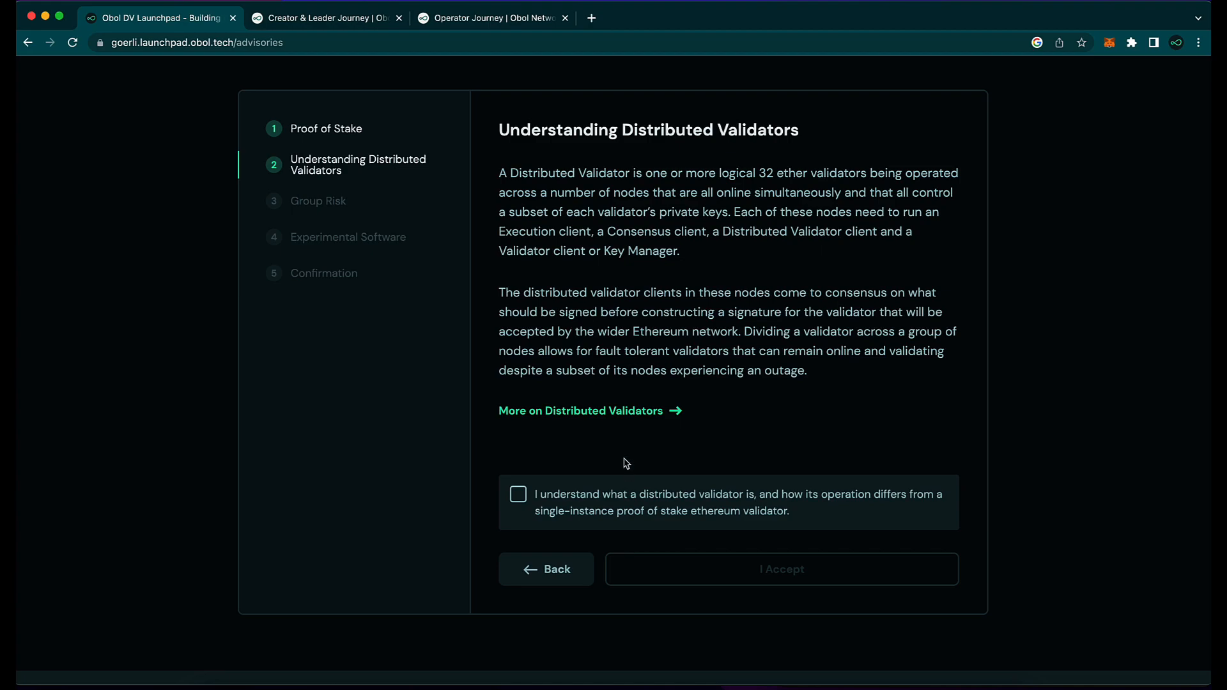
scroll(596, 452, "down", 3)
left_click(520, 402)
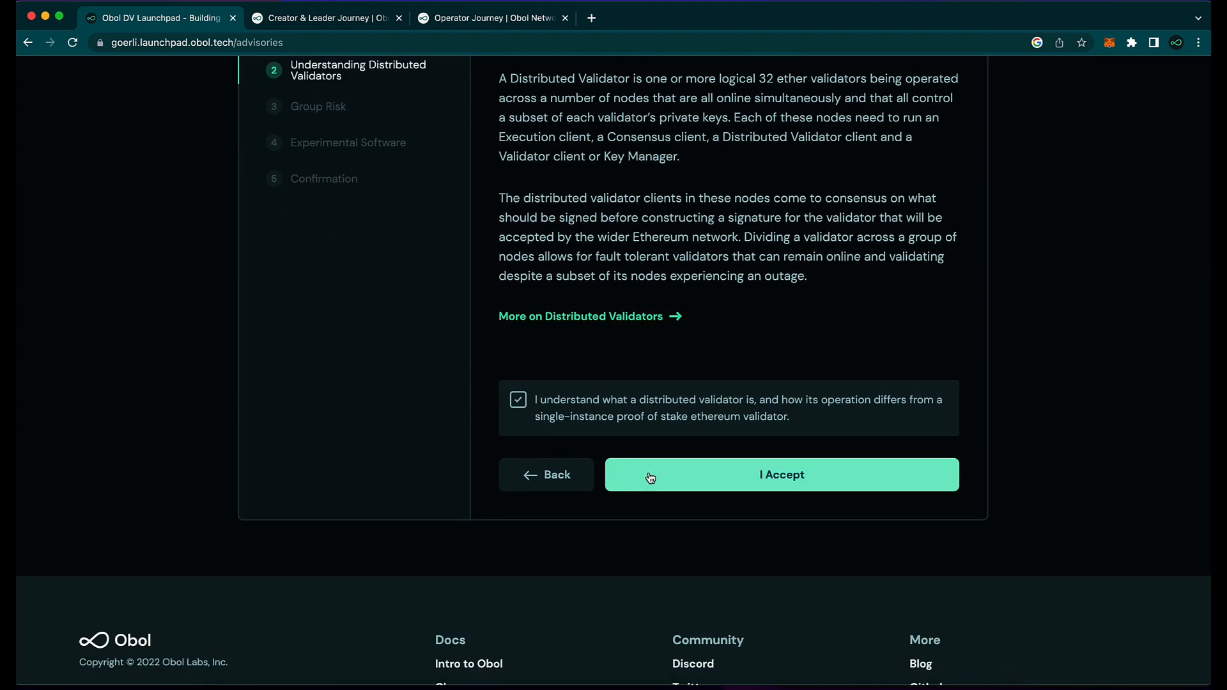
left_click(648, 475)
Step: Accept the Group Risk, Experimental Software and Terms of Service advisories
left_click(520, 384)
left_click(663, 480)
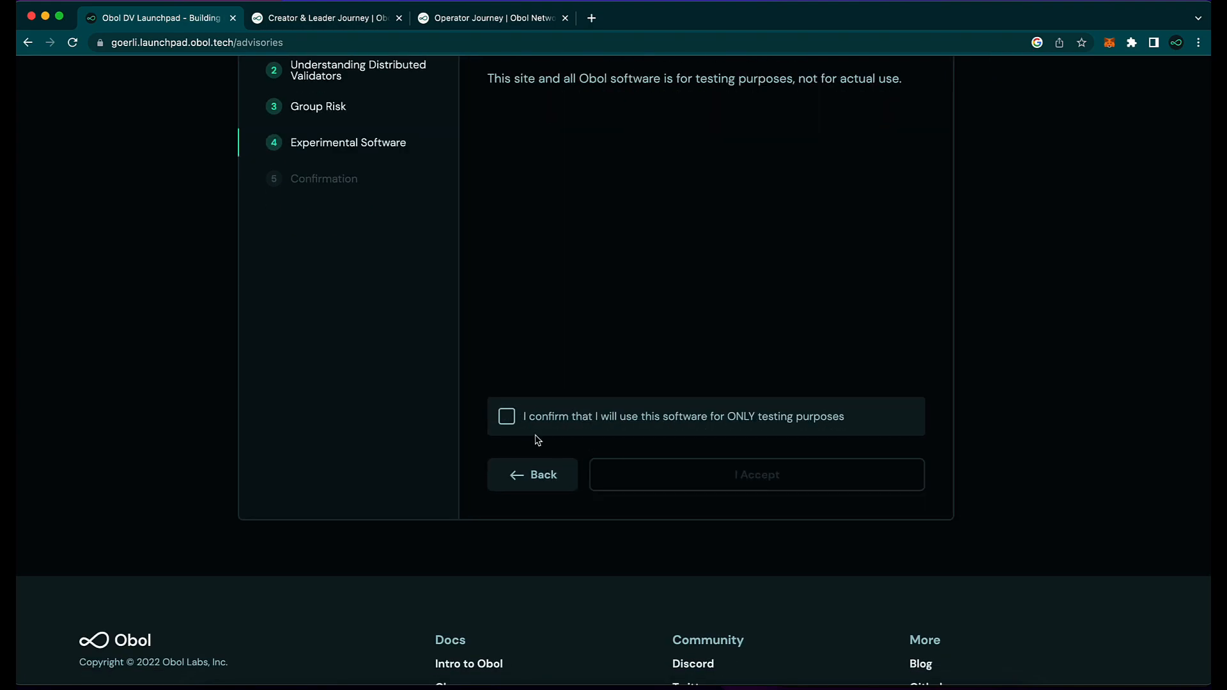
left_click(511, 418)
left_click(663, 485)
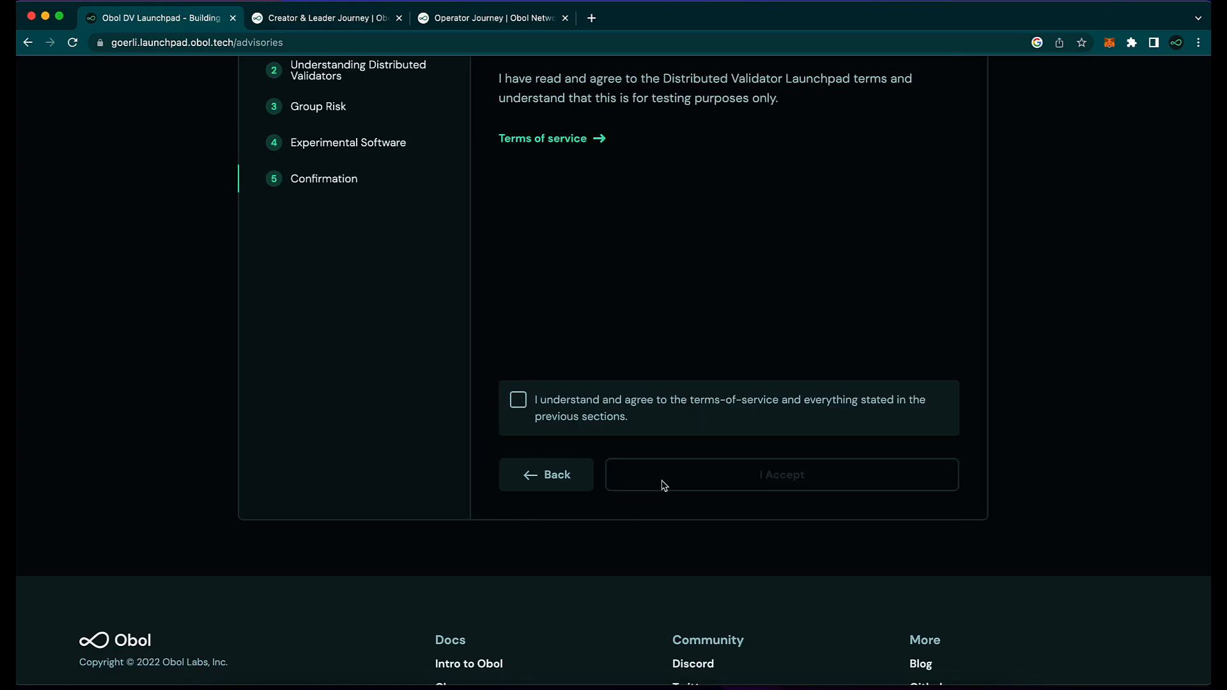
left_click(519, 402)
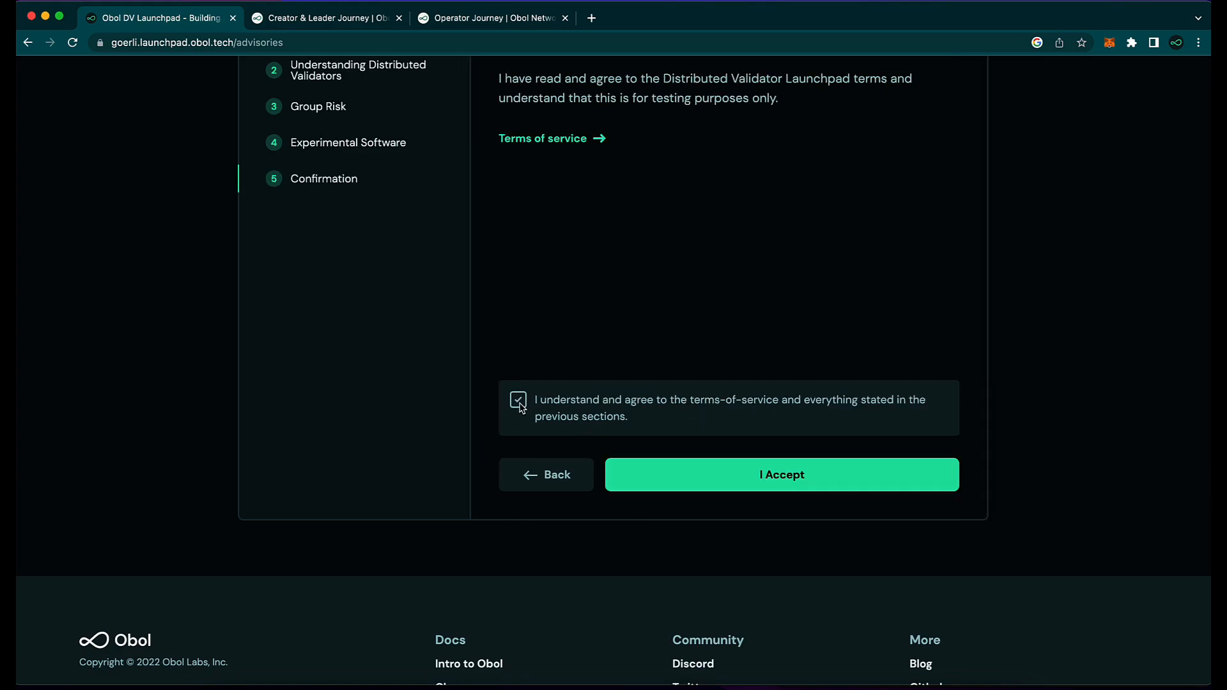
left_click(672, 486)
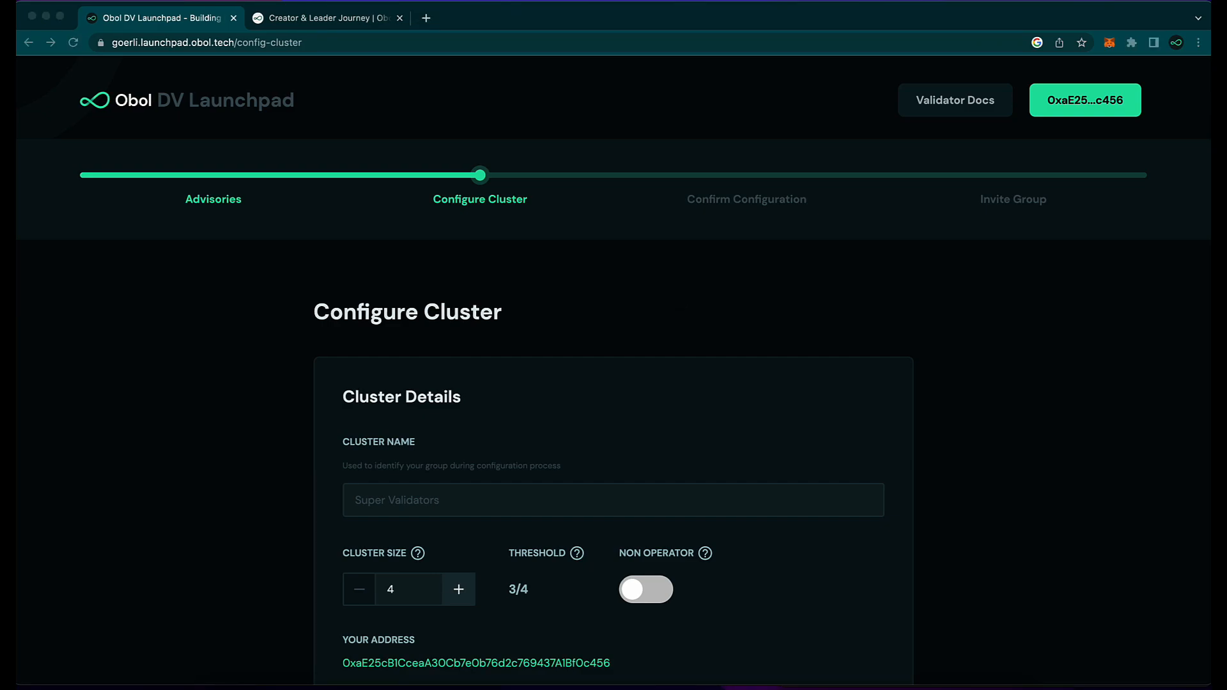
Step: Enter 'DV Launchpad Demo' as the cluster name
left_click(439, 504)
type("DV Launchpad Demo")
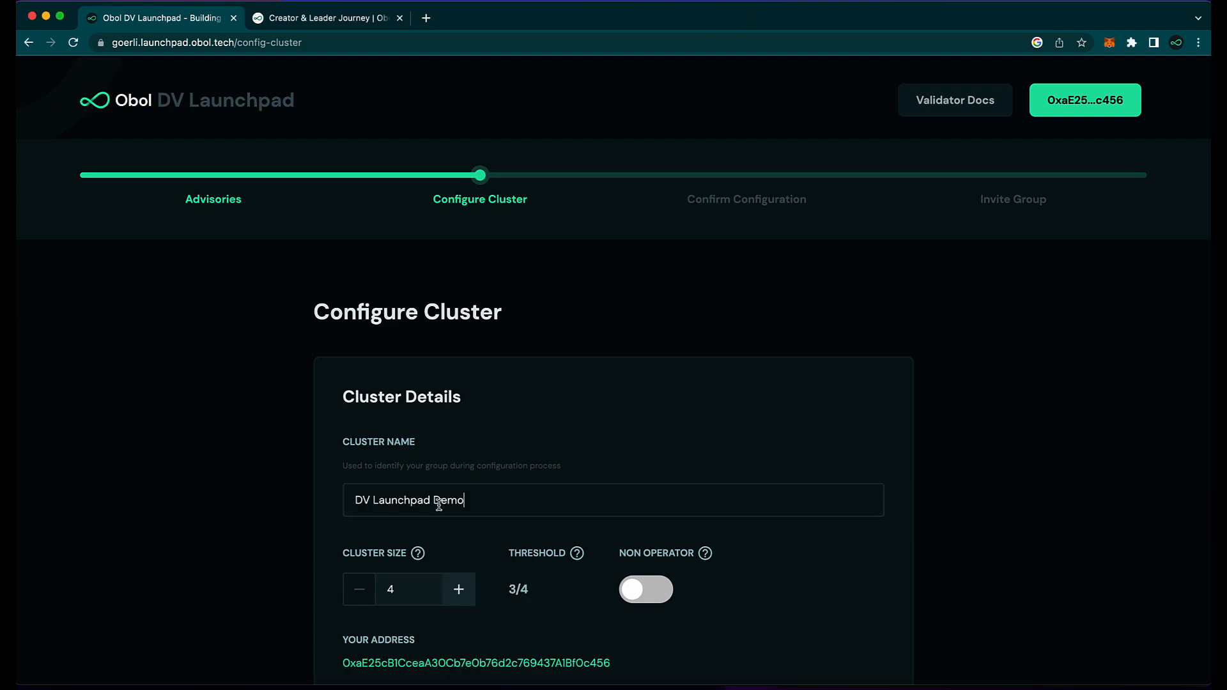
scroll(414, 472, "down", 2)
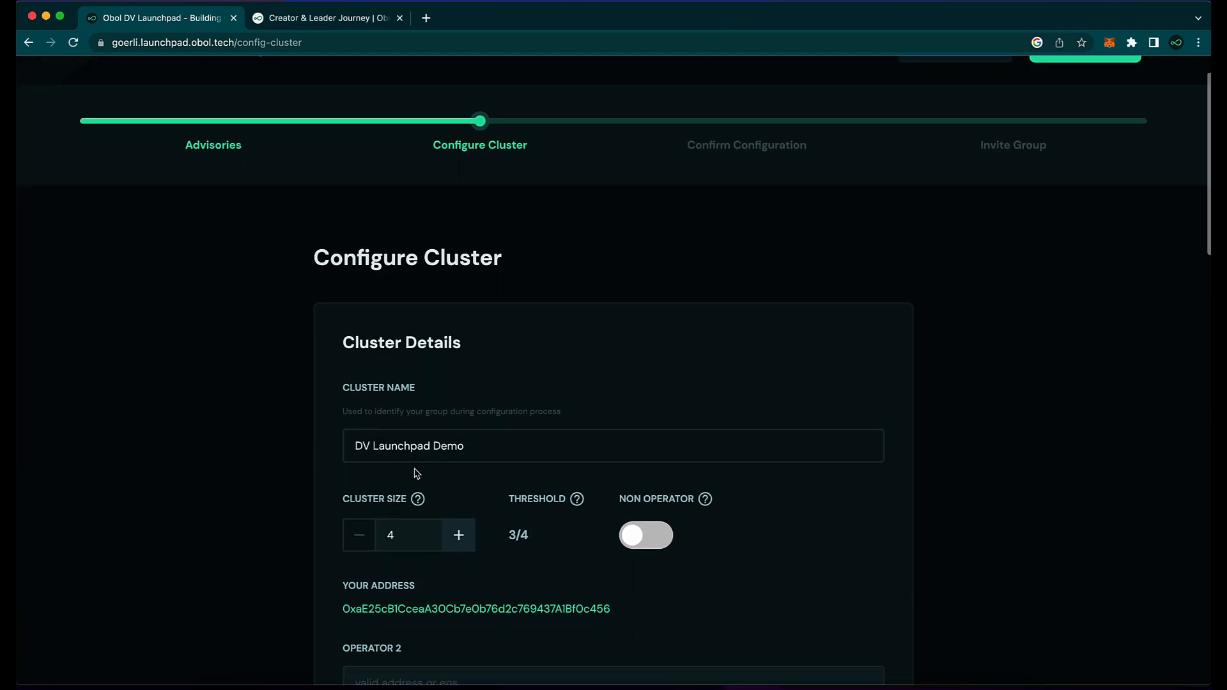
scroll(414, 473, "down", 2)
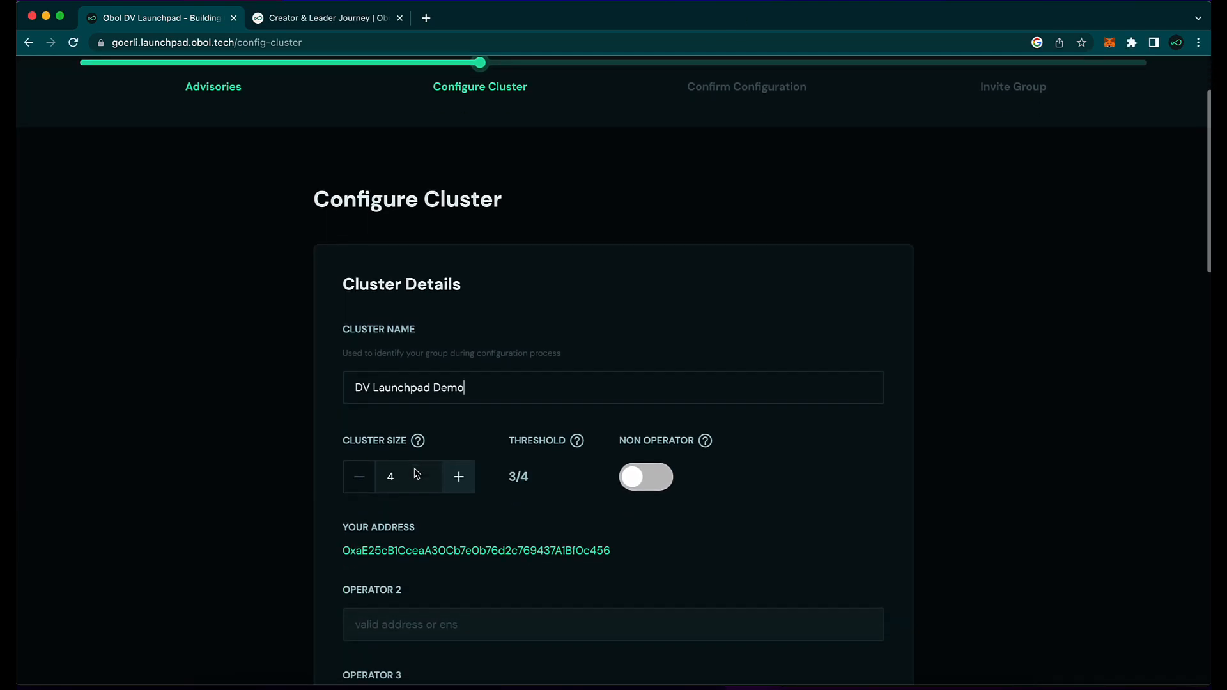
Step: Raise the cluster size to 10, then bring it back to 4 with threshold 3/4
left_click(455, 476)
left_click(457, 479)
left_click(458, 480)
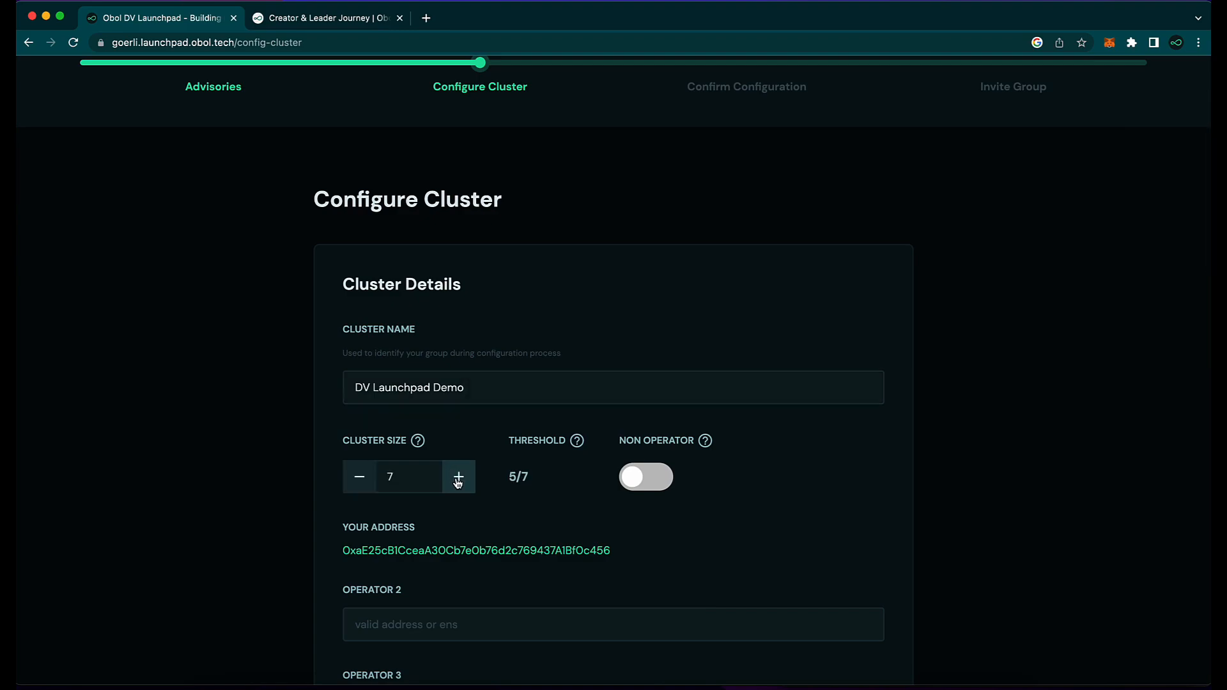
left_click(458, 480)
left_click(457, 481)
left_click(458, 481)
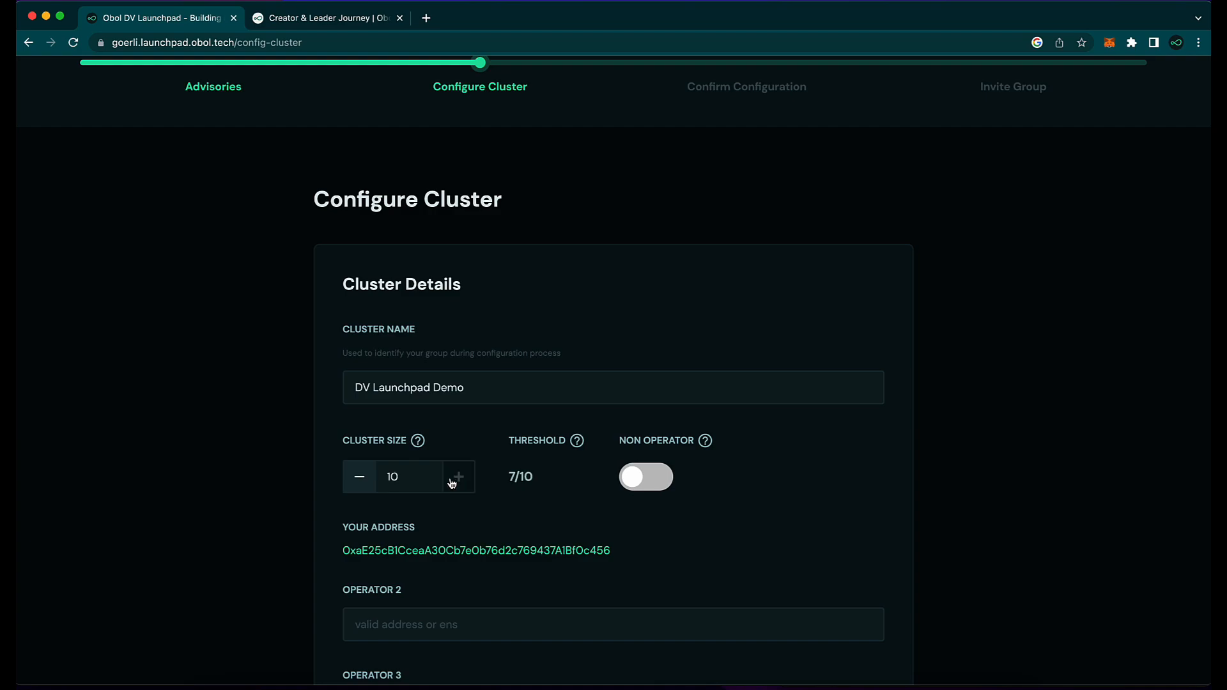
left_click(359, 478)
left_click(360, 479)
left_click(360, 478)
left_click(360, 478)
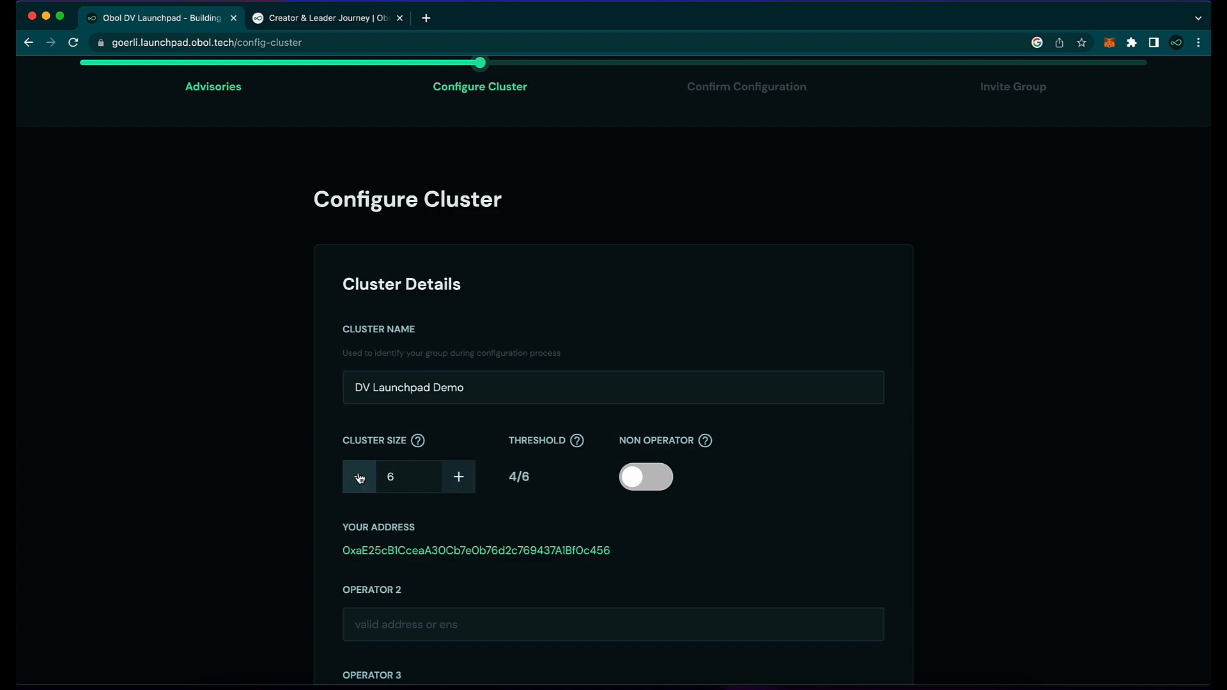
left_click(360, 478)
left_click(359, 479)
scroll(359, 478, "down", 5)
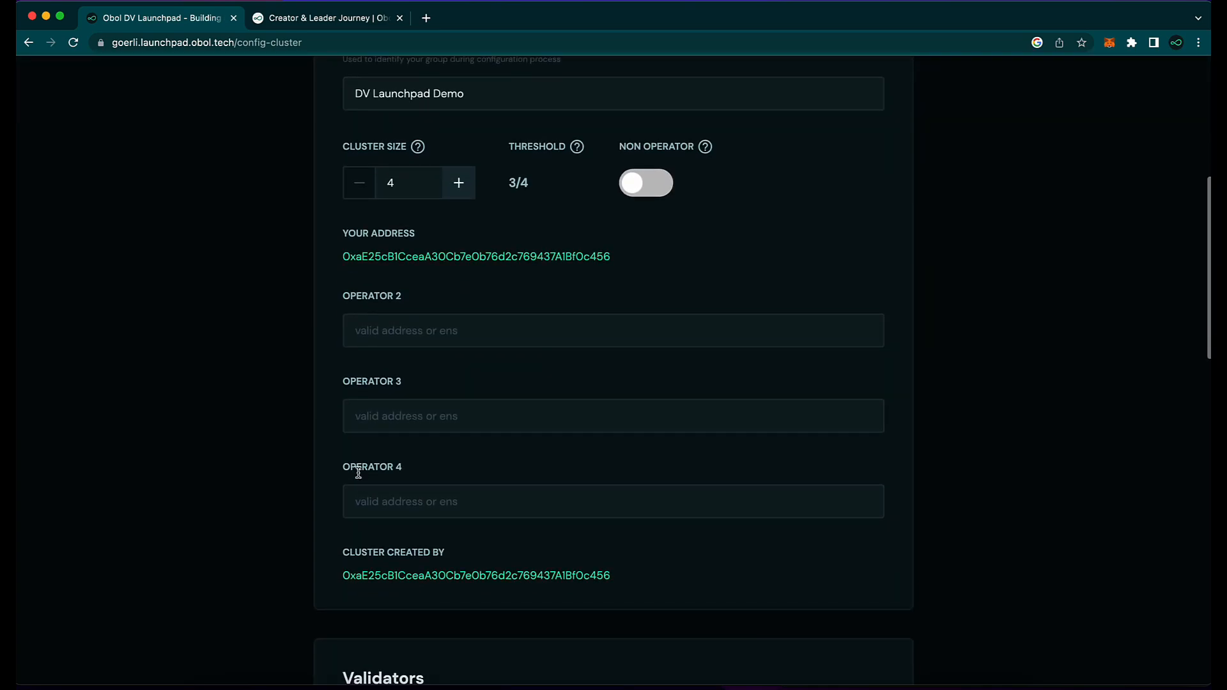
Step: Paste the copied Ethereum addresses into the Operator 2, 3 and 4 fields
key("super+Tab")
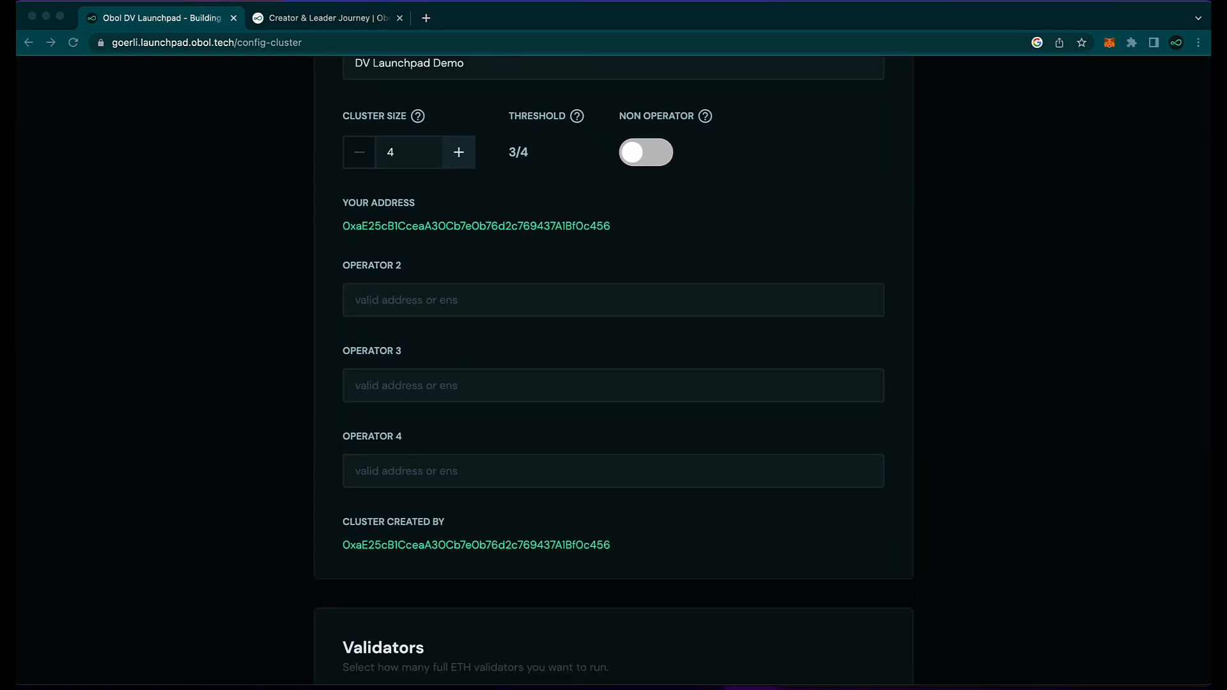
left_click(390, 303)
key("super+v")
key("super+Tab")
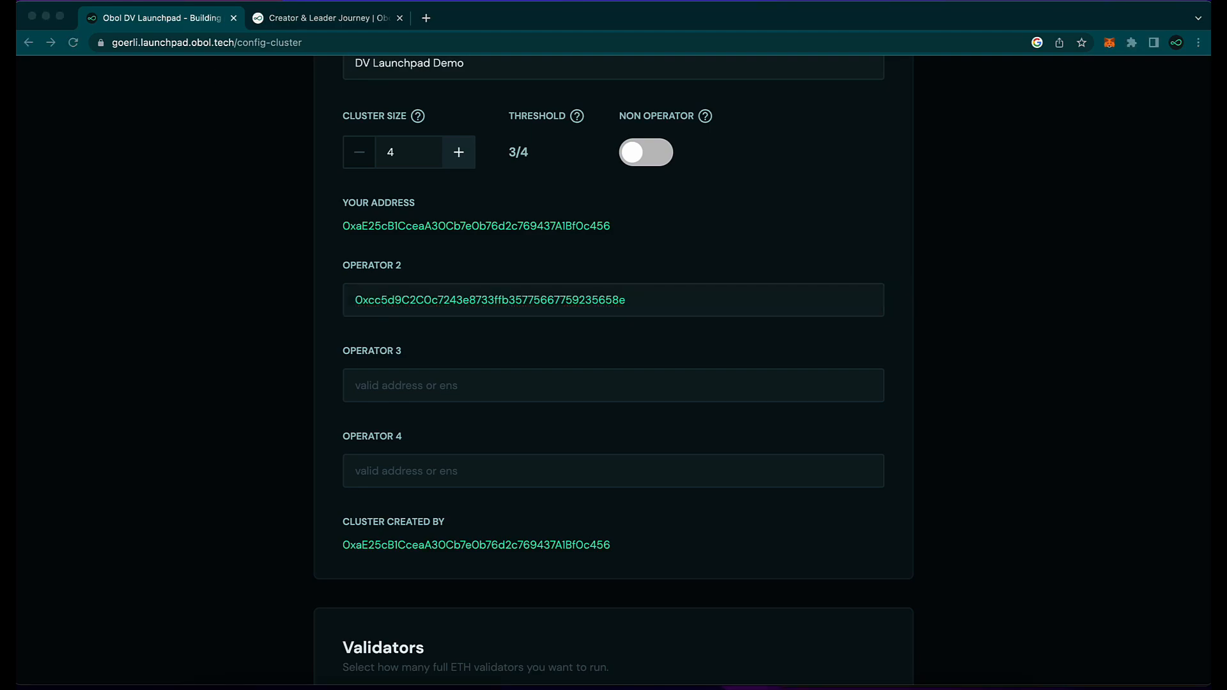
left_click(400, 393)
type("0xe7ddD7ea0453aDa2bede6Eb2f8e81805deCa4D9F")
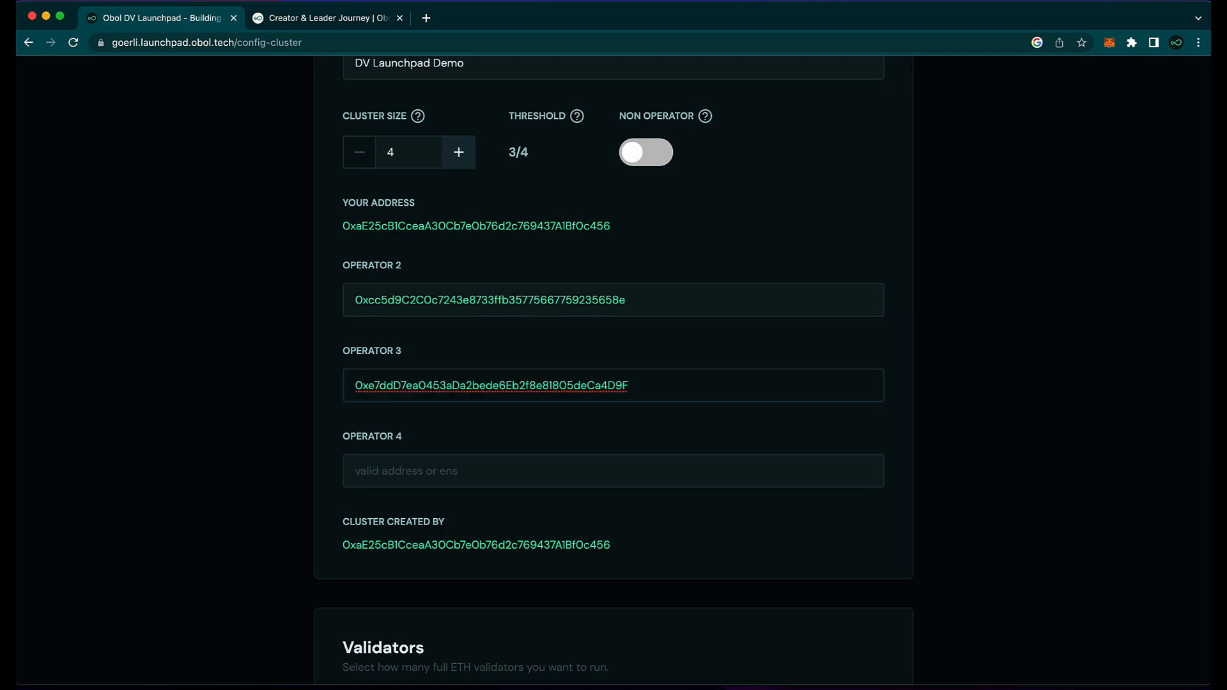
key("super+Tab")
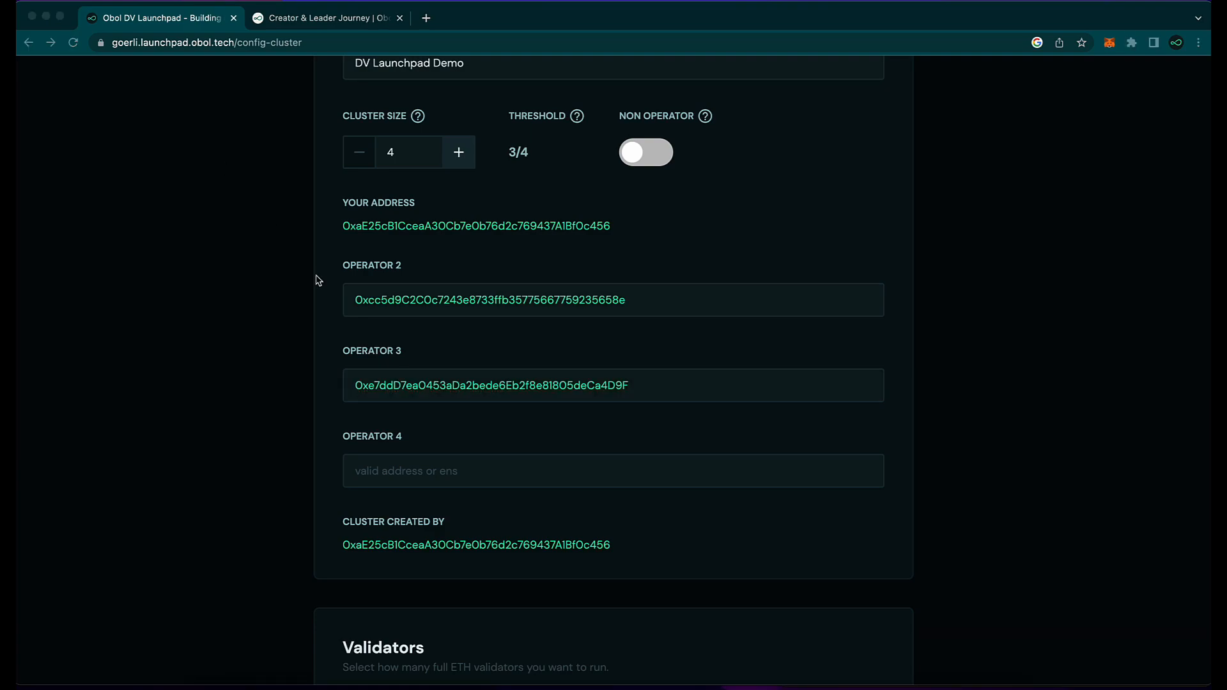
left_click(432, 477)
type("0x723053D34447E469F4f93da875eAF5726d096bFd")
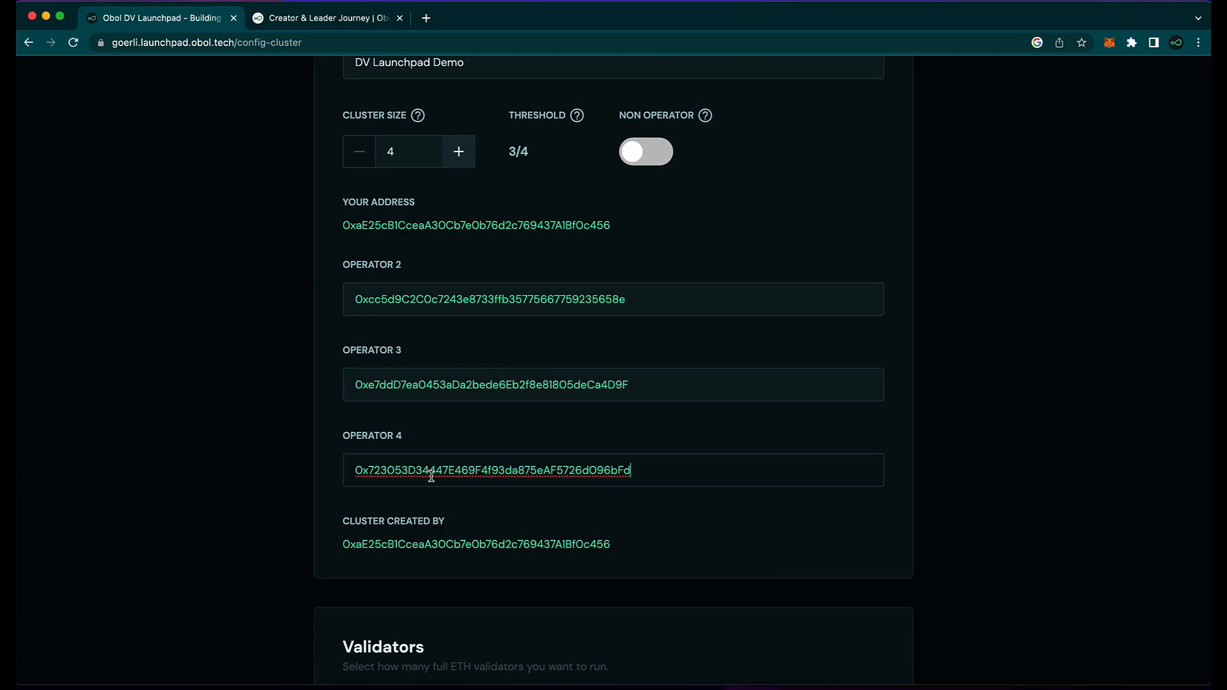
scroll(431, 476, "down", 6)
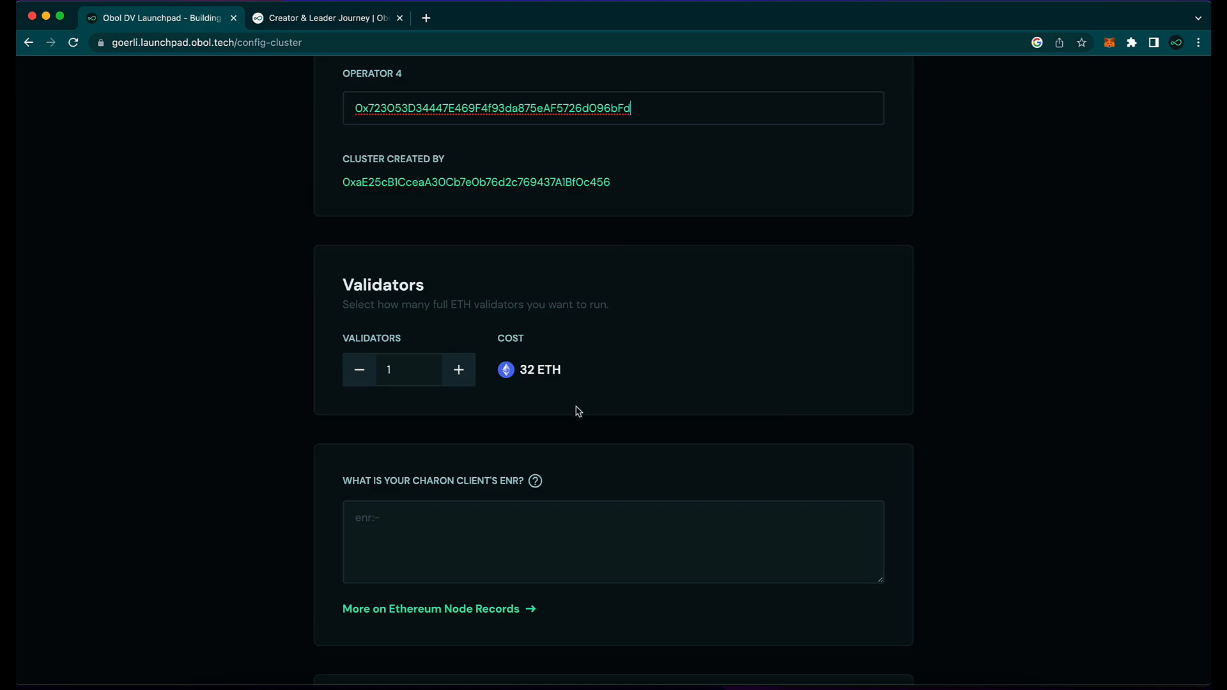
Step: Raise the Validators count from 1 to 4, making the cost 128 ETH
left_click(460, 370)
left_click(464, 372)
left_click(464, 372)
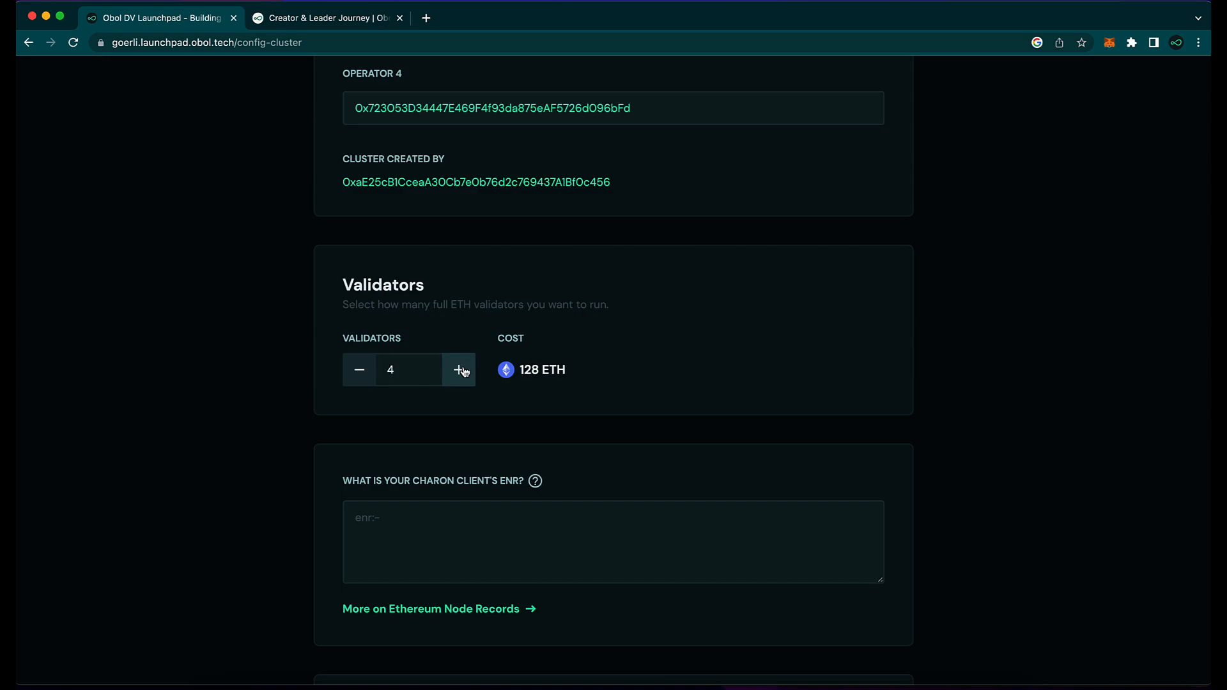
scroll(464, 372, "down", 1)
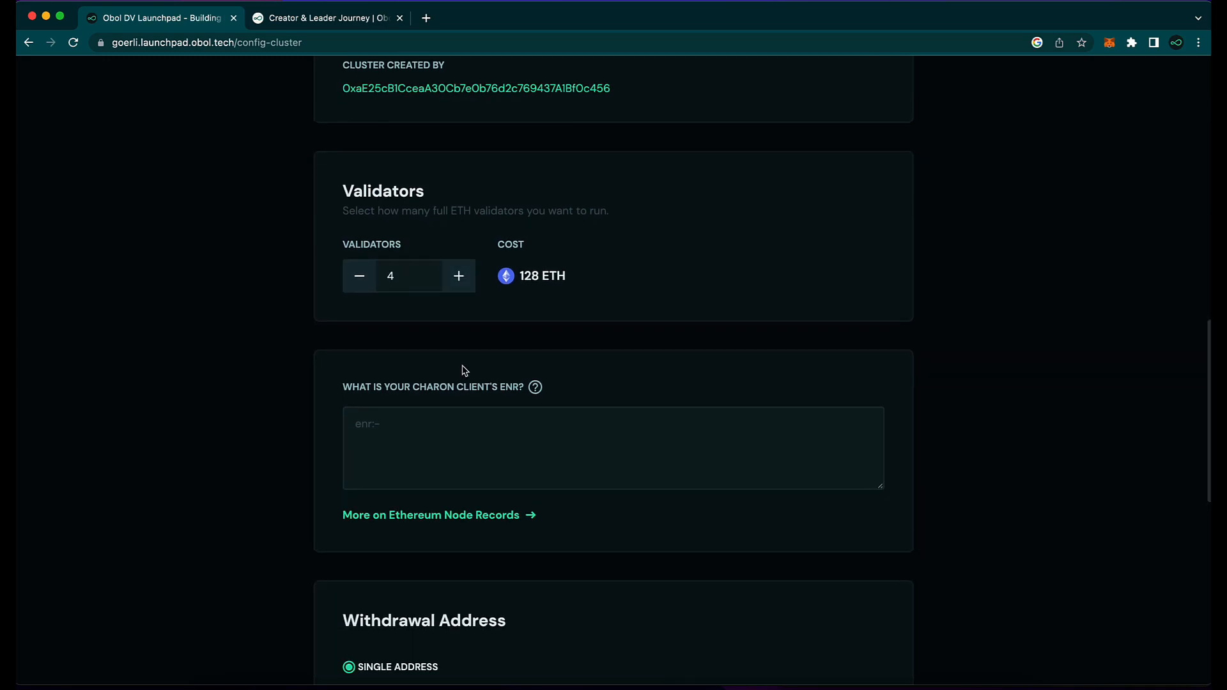
scroll(462, 370, "down", 4)
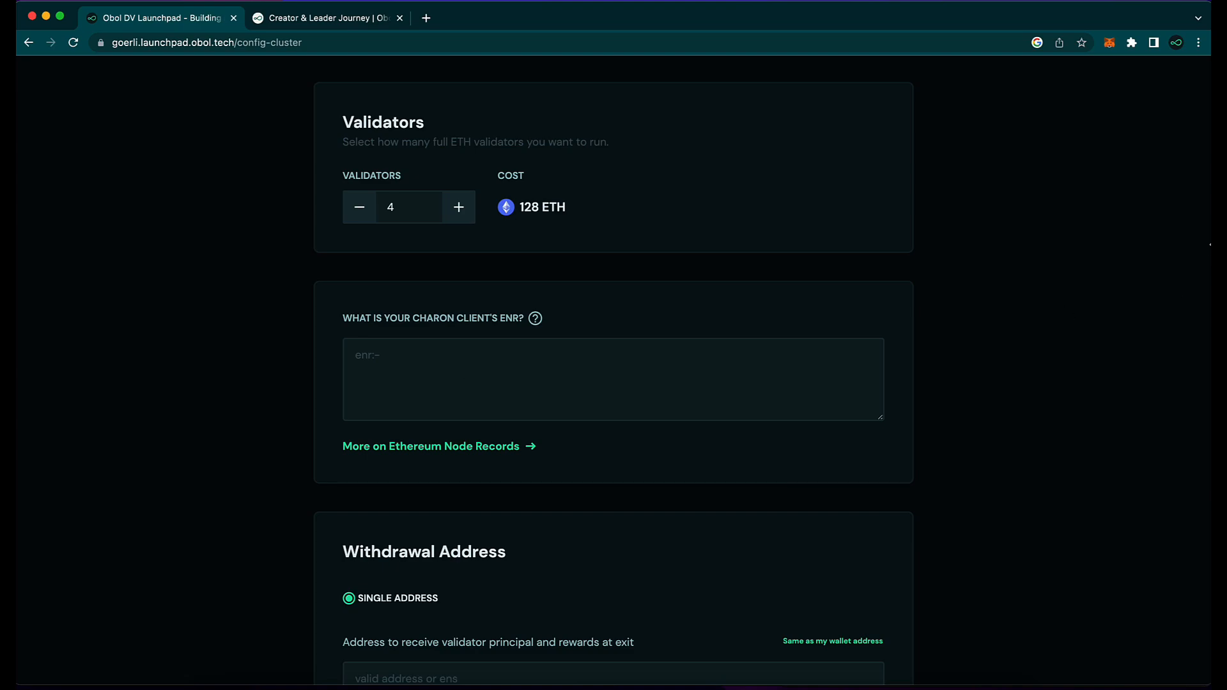
Step: Clone the charon-distributed-validator-node repo in Terminal and cd into it
left_click_drag(1210, 245, 778, 232)
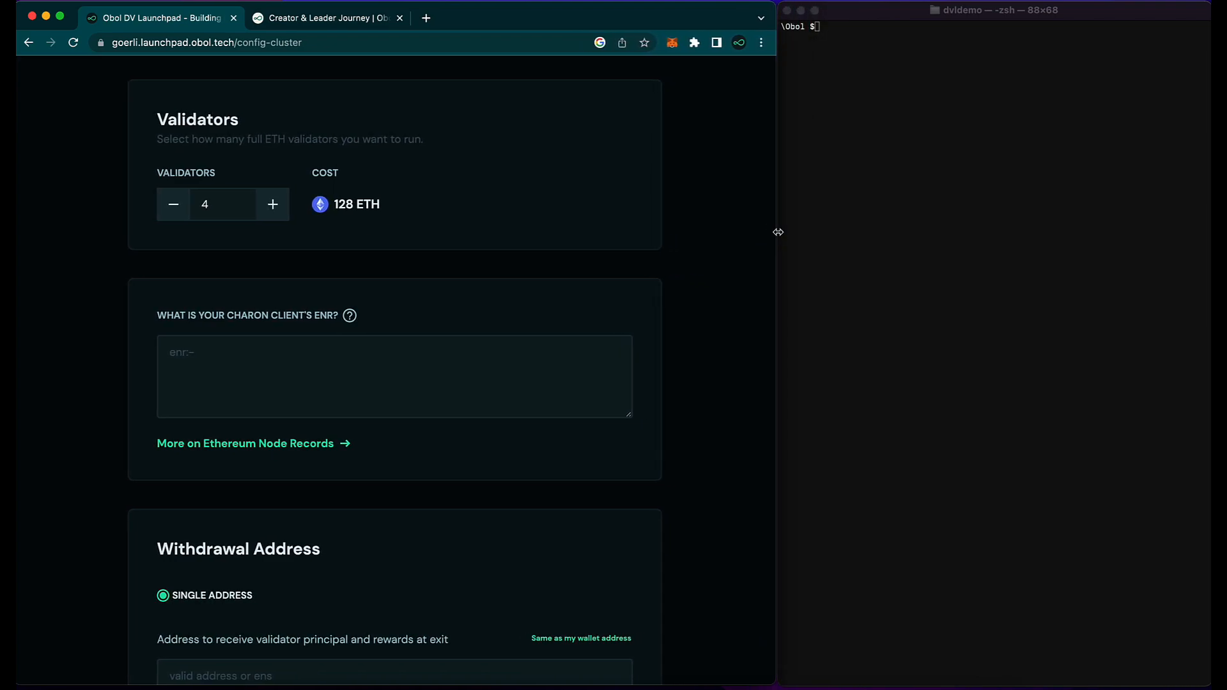
left_click(343, 28)
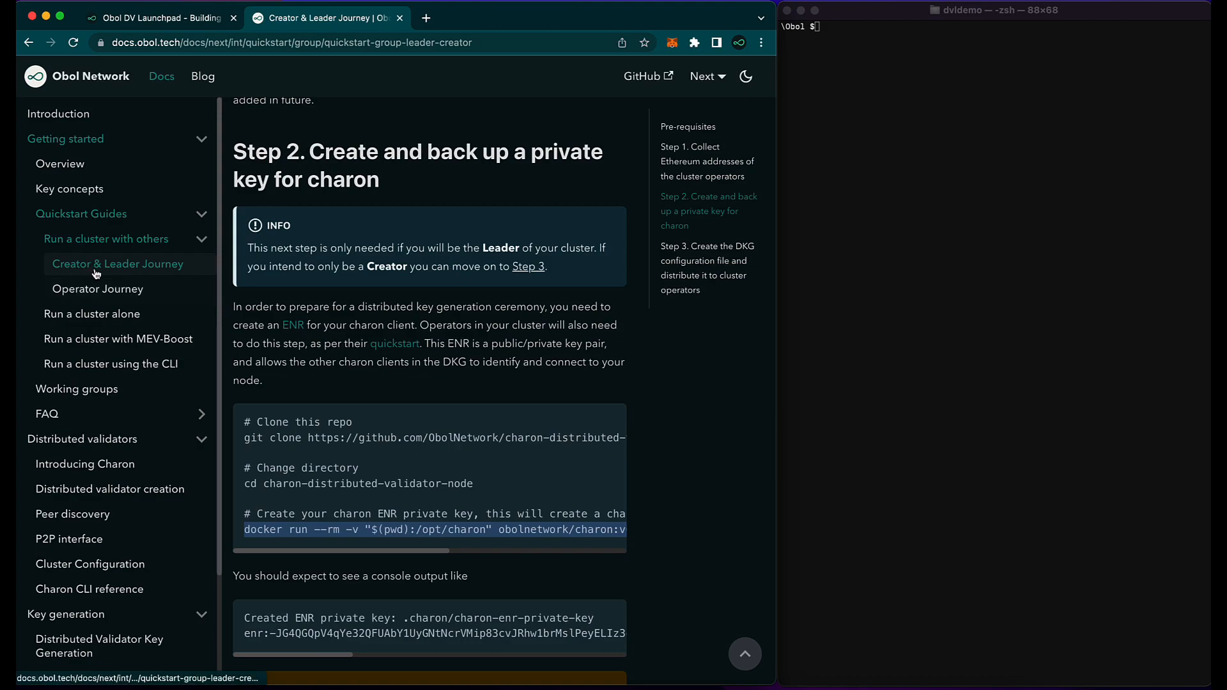
scroll(276, 300, "down", 1)
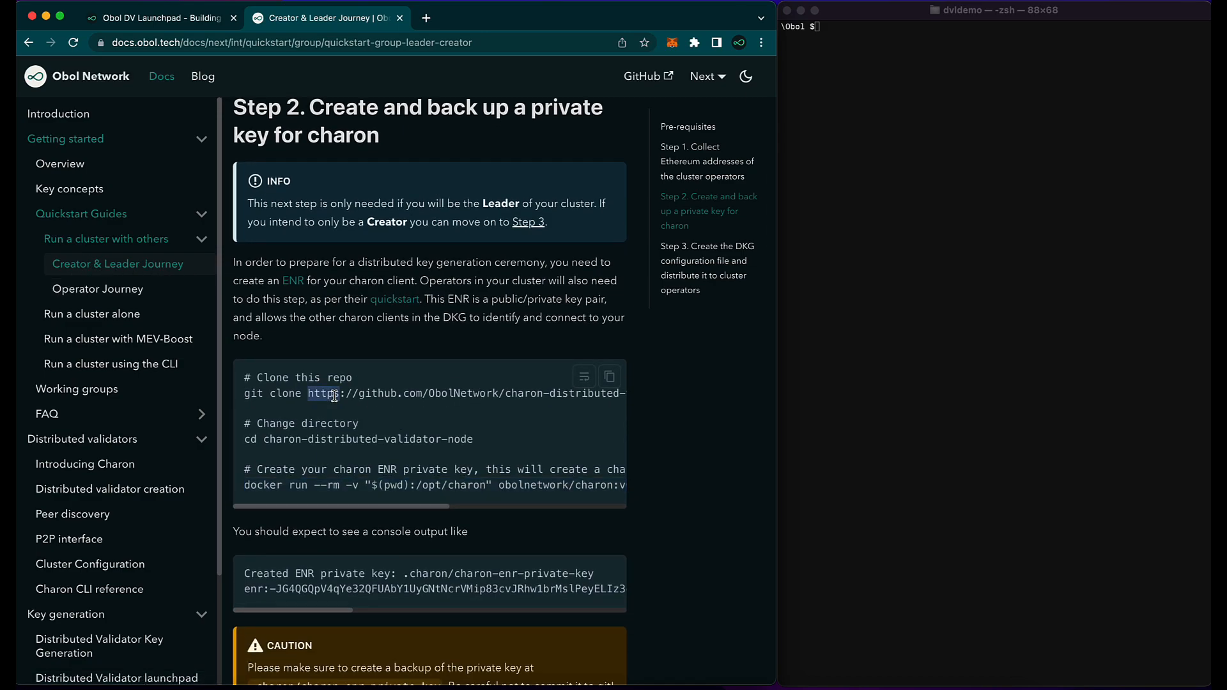
triple_click(334, 396)
left_click(979, 132)
type("git clone https://github.com/ObolNetwork/charon-distributed-validator-node.git")
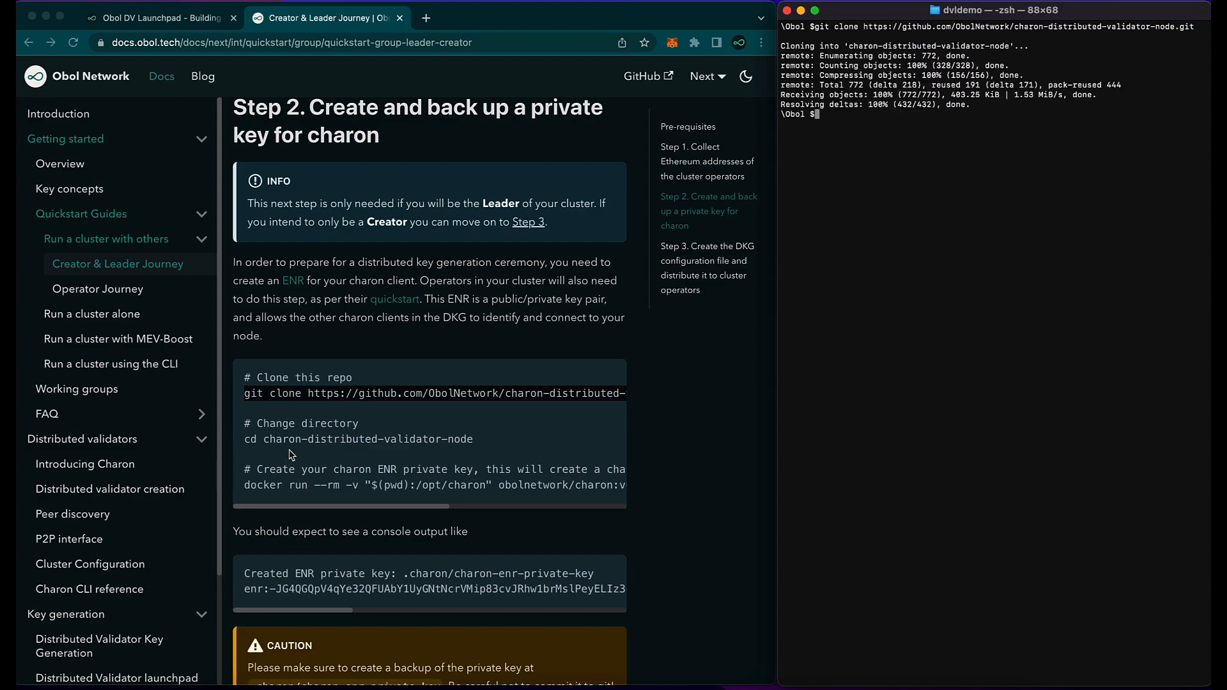
type("cd ch")
key("Tab")
key("Return")
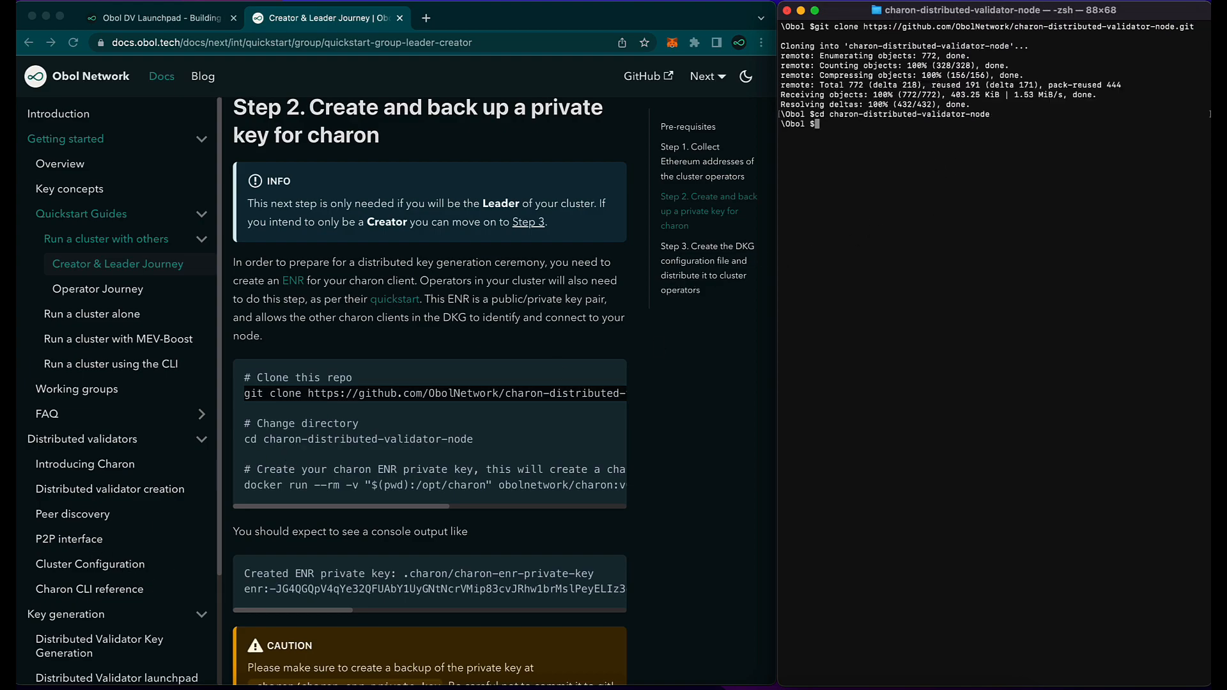
Step: Run the docs' docker run command to create the charon ENR private key
triple_click(292, 485)
left_click(868, 146)
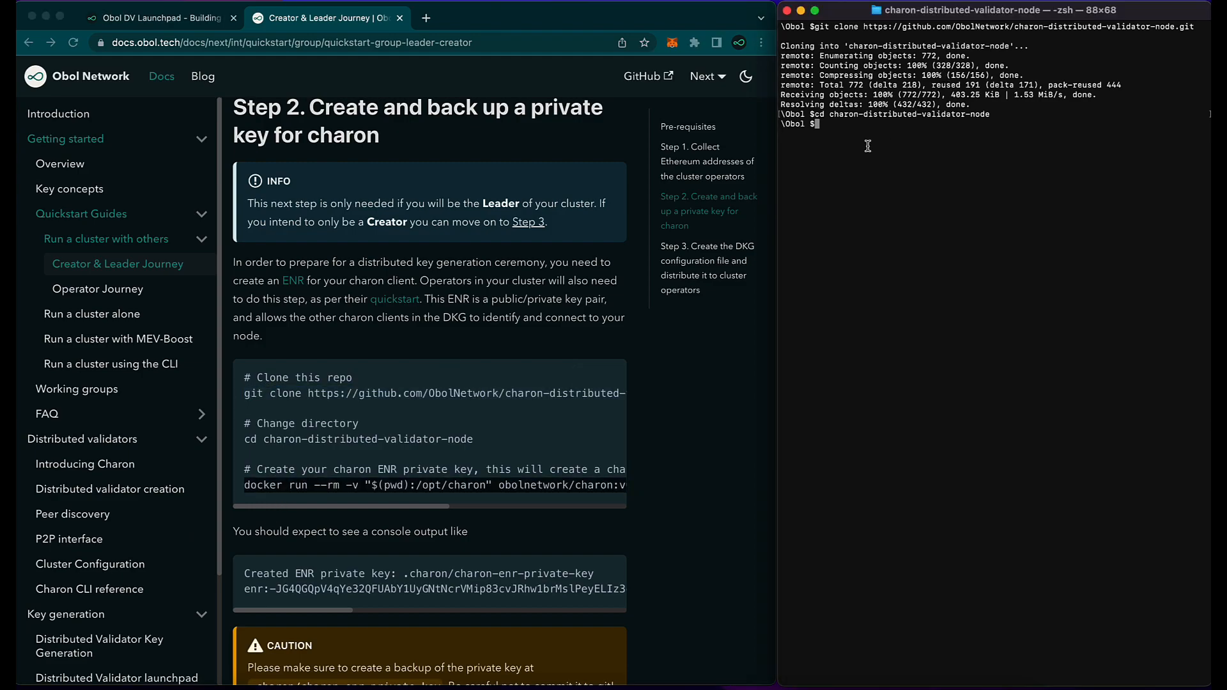
type("docker run --rm -v \"$(pwd):/opt/charon\" obolnetwork/charon:v0.12.0 create enr")
key("Return")
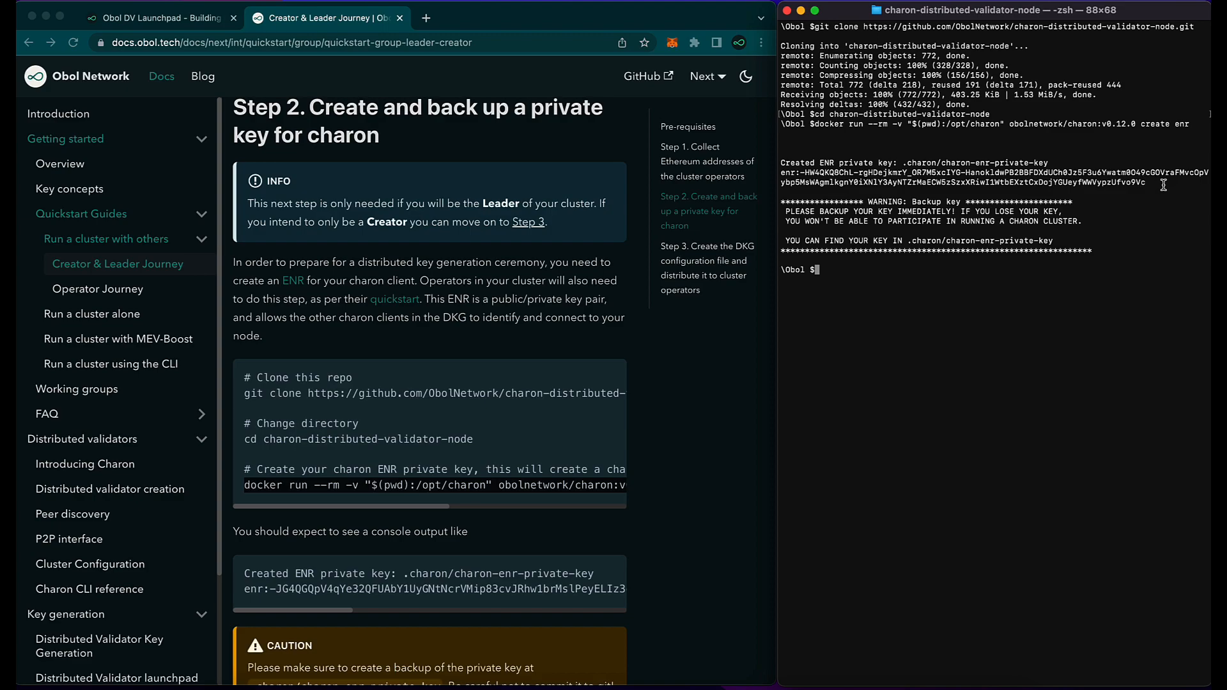
Step: Copy the generated ENR from Terminal into the launchpad's charon client ENR field
left_click_drag(1164, 185, 779, 175)
key("super+c")
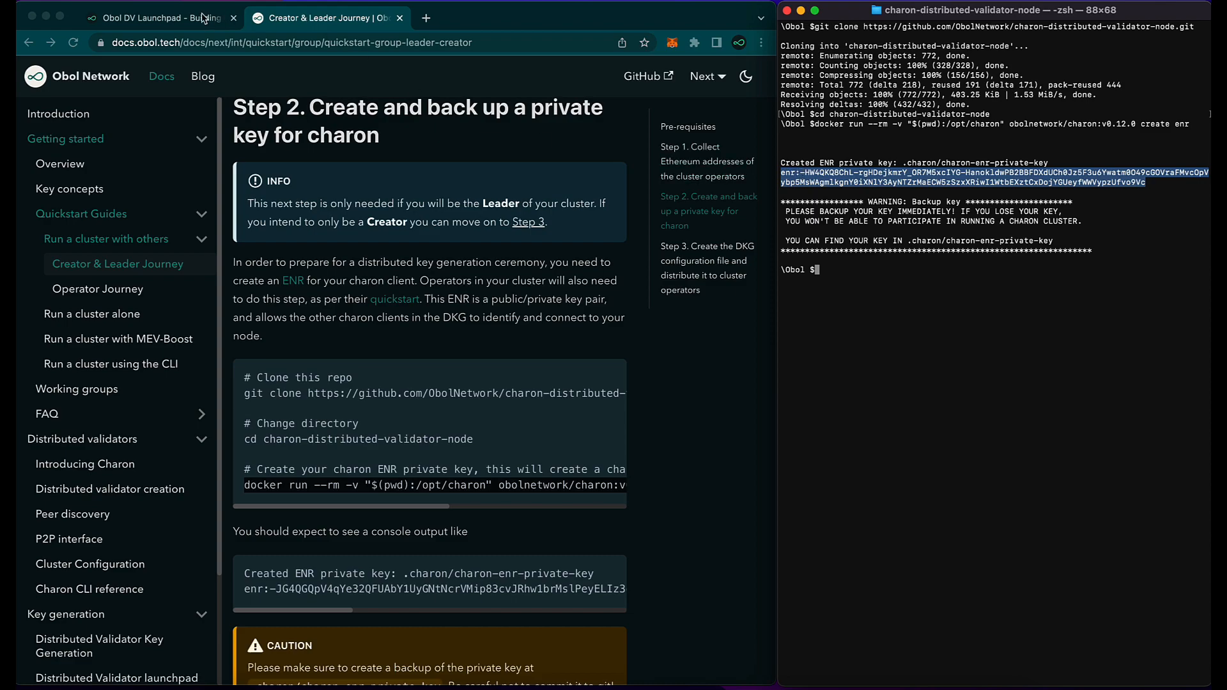
left_click(175, 16)
left_click(296, 399)
key("super+v")
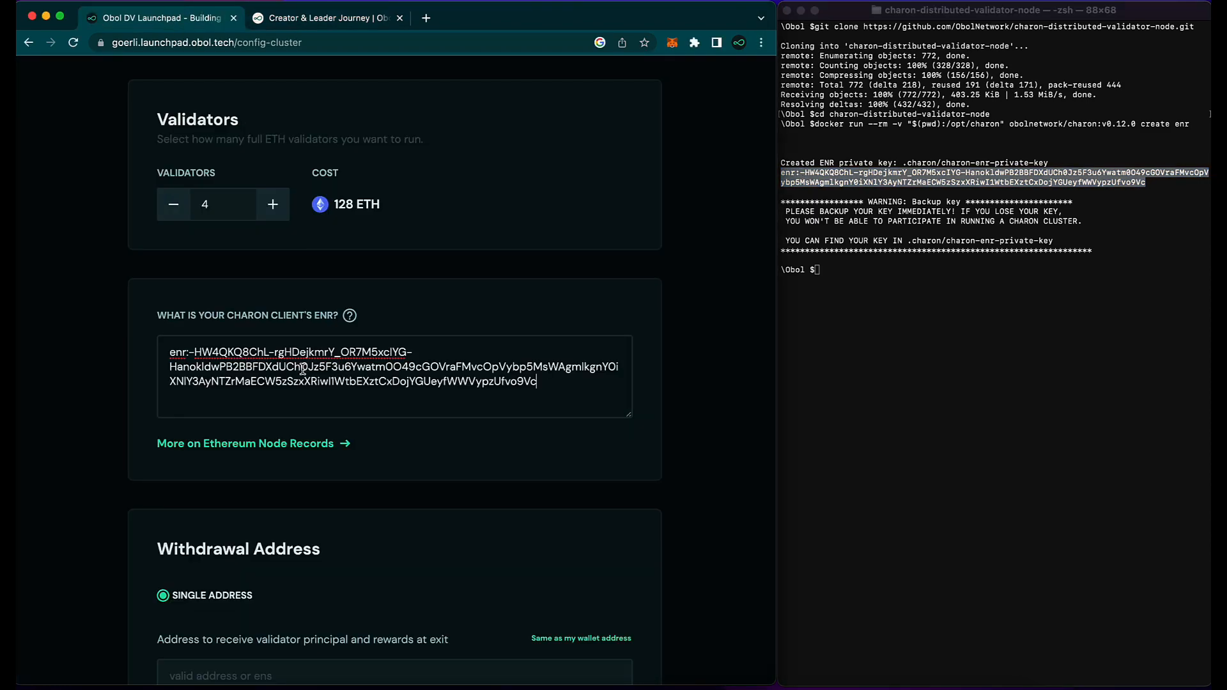
left_click_drag(775, 230, 1213, 168)
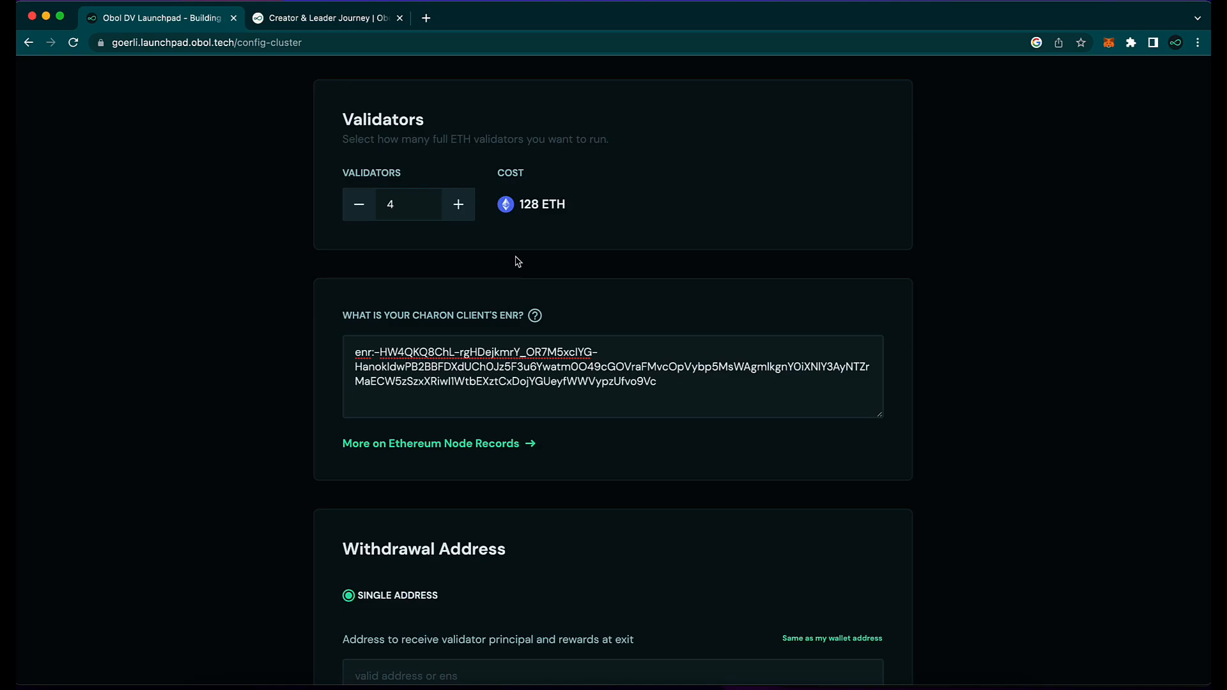
Step: Use 'Same as my wallet address' for both Withdrawal Address and Fee Recipient
scroll(526, 456, "down", 2)
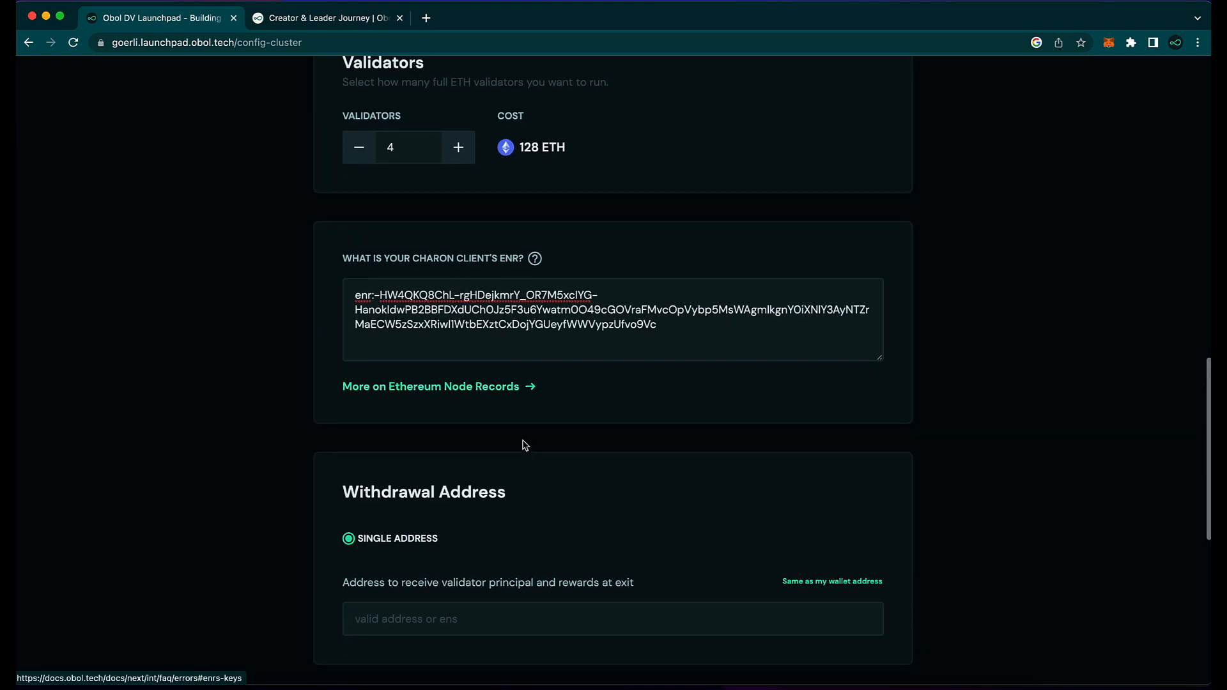
scroll(451, 397, "down", 5)
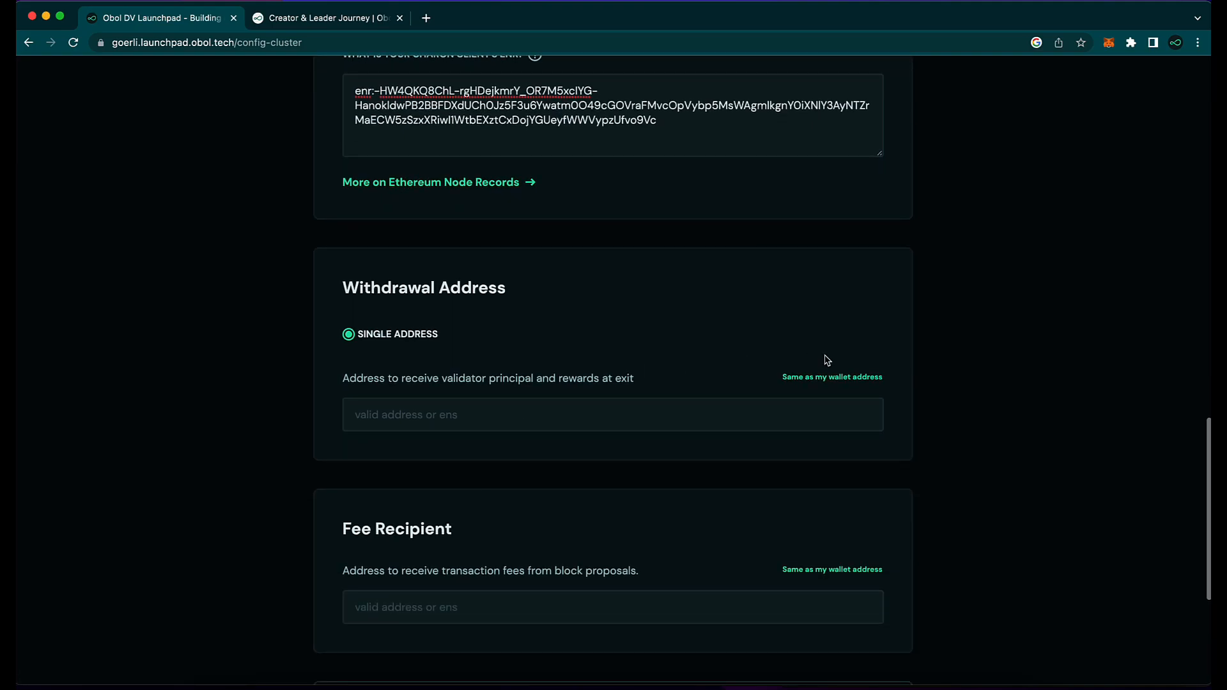
left_click(800, 380)
scroll(718, 452, "down", 3)
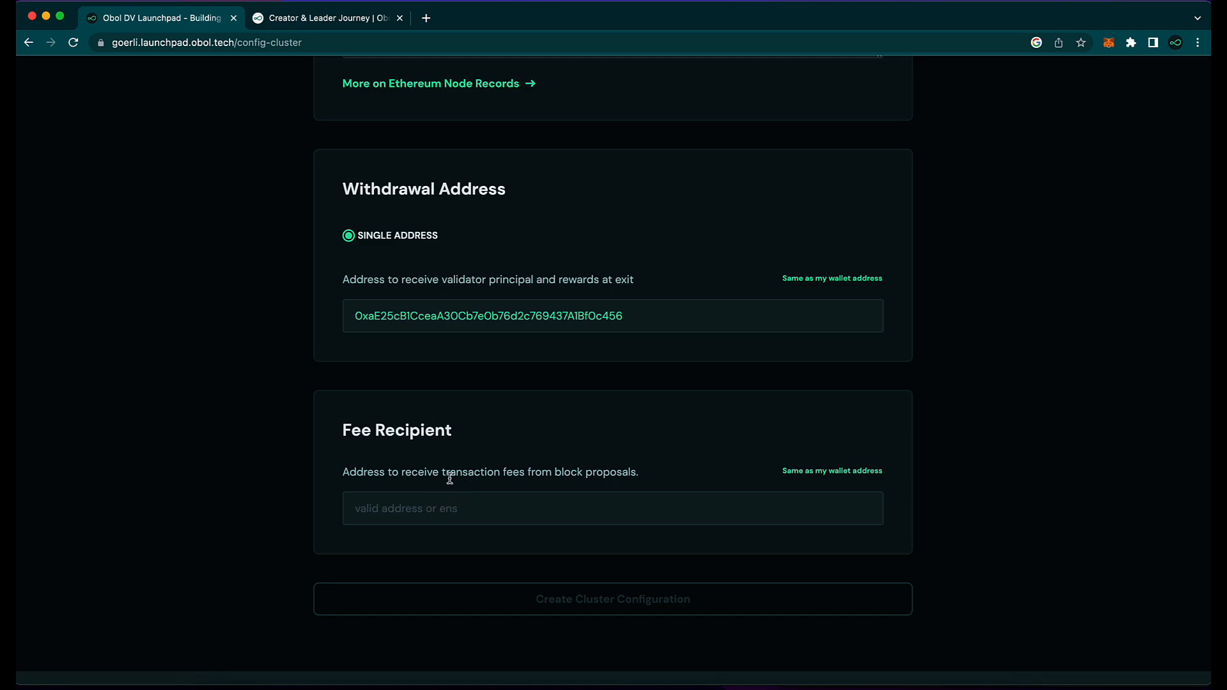
left_click(794, 473)
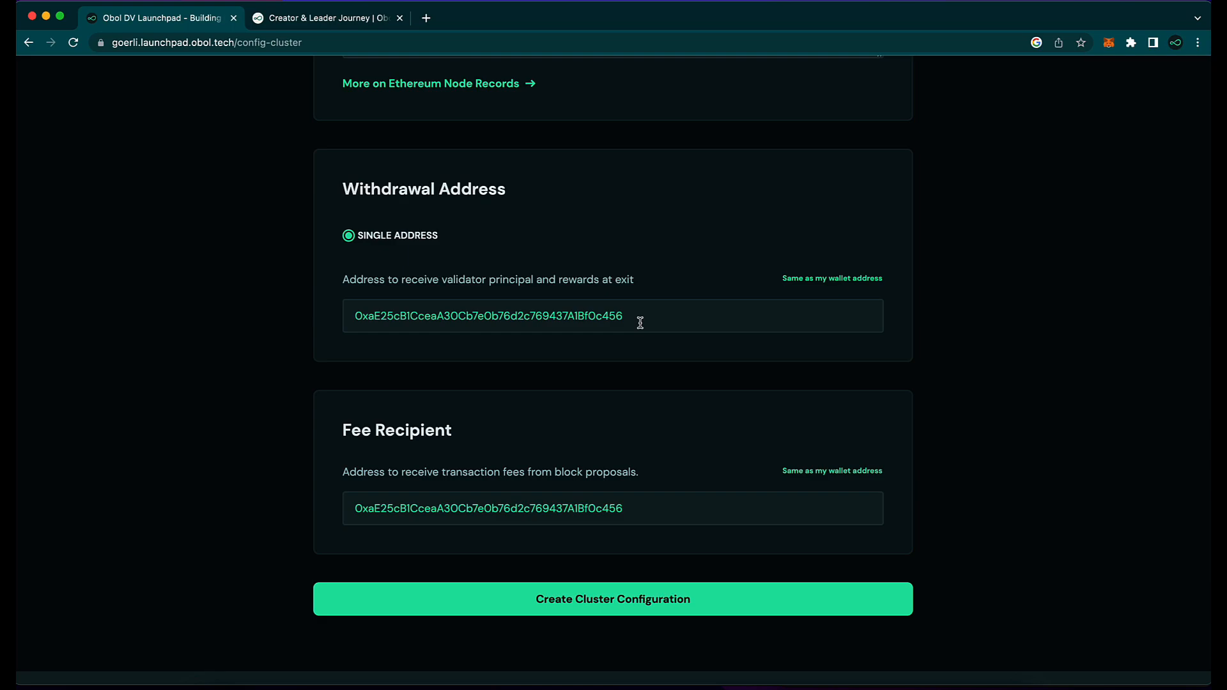
scroll(639, 321, "down", 2)
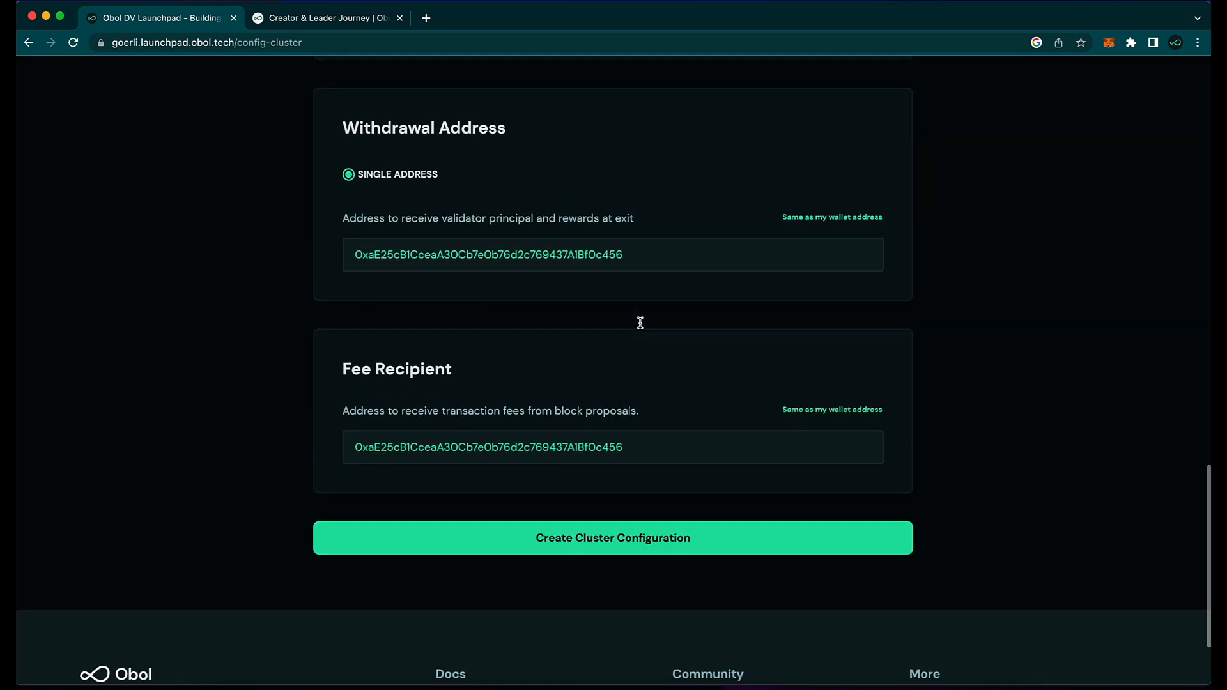
Step: Create the cluster configuration, review the Confirm Configuration page, then Confirm and Sign
left_click(586, 543)
scroll(585, 539, "down", 3)
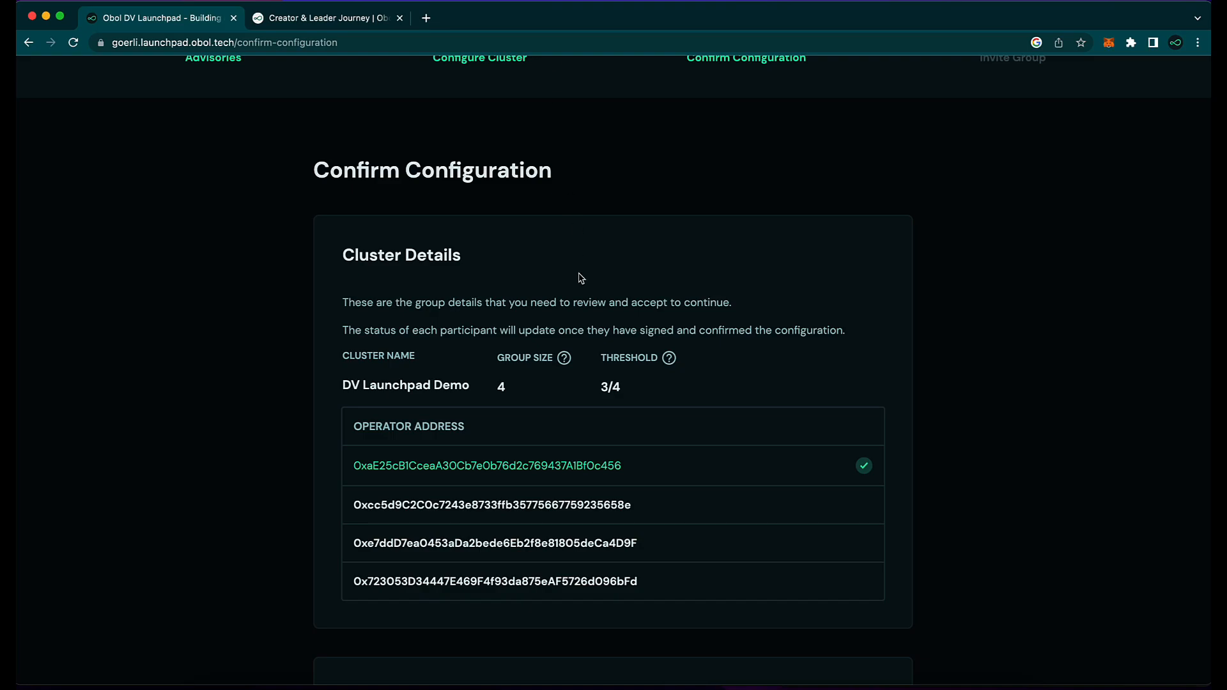
scroll(631, 379, "down", 6)
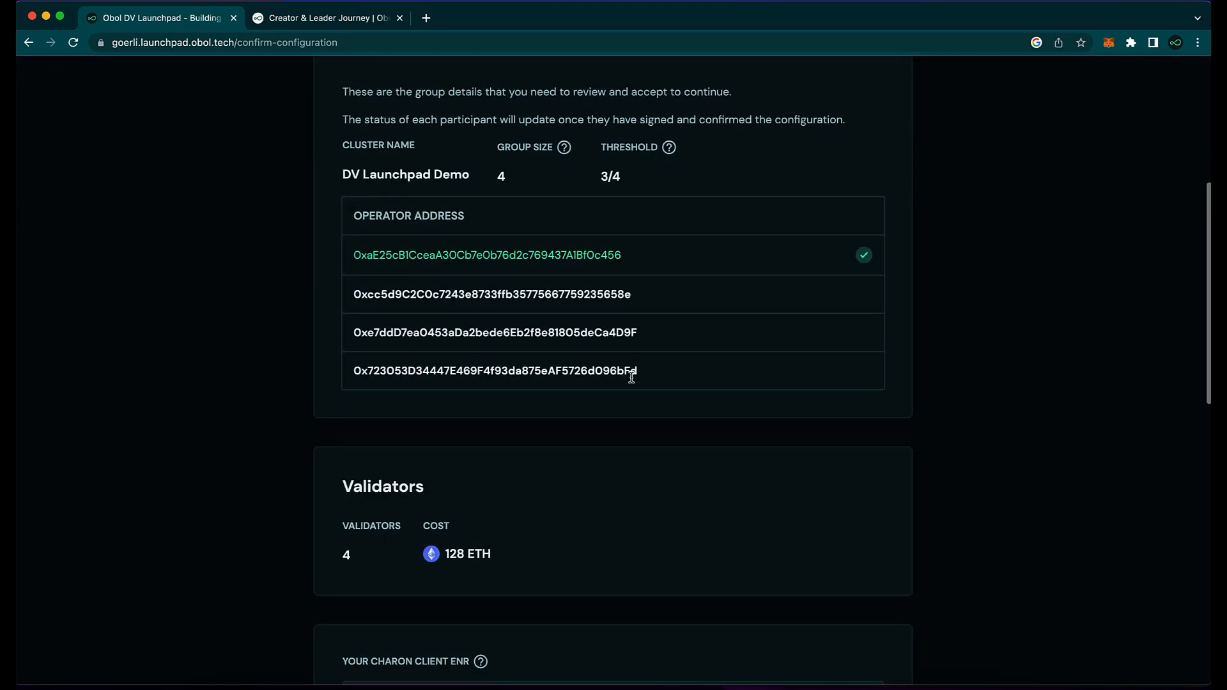
scroll(632, 379, "down", 5)
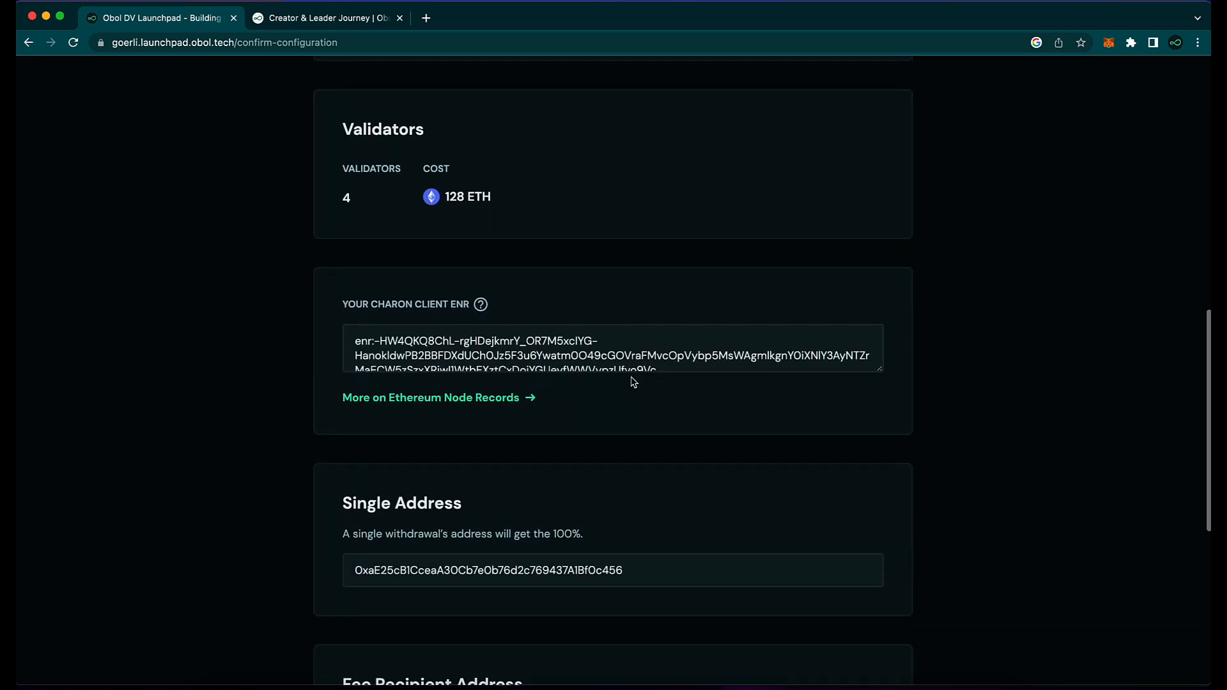
scroll(633, 383, "down", 2)
left_click(618, 539)
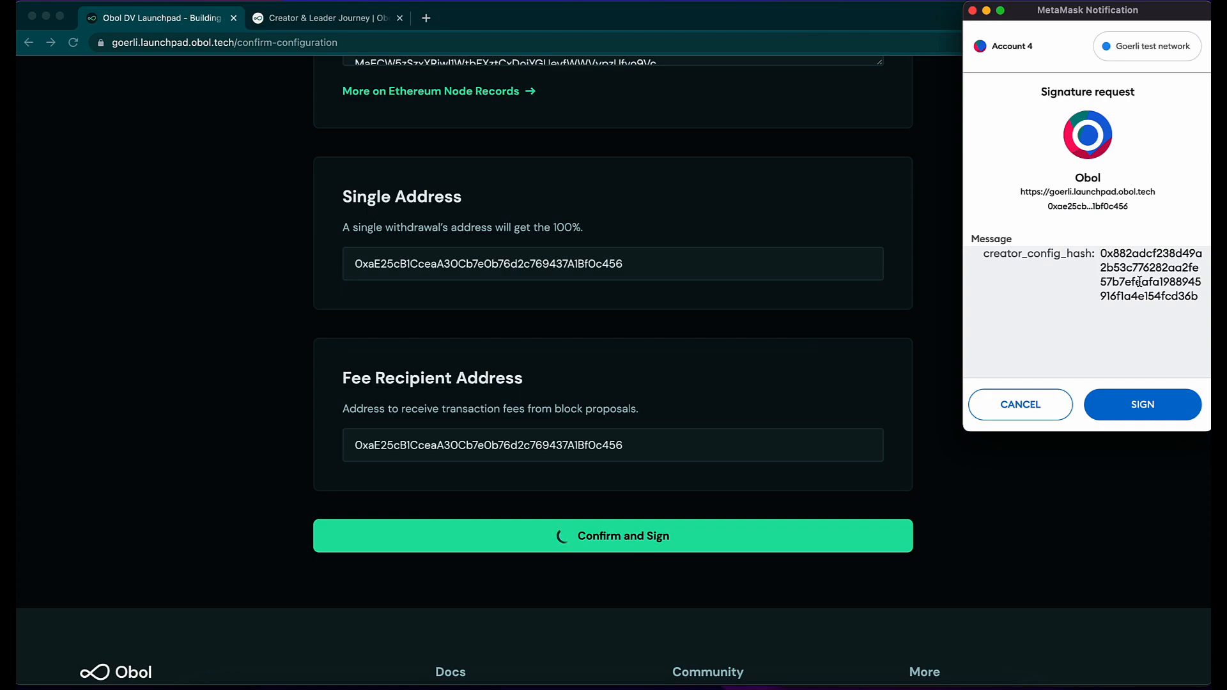
Step: Sign the creator config hash, operator config hash and ENR requests in MetaMask
left_click(1165, 413)
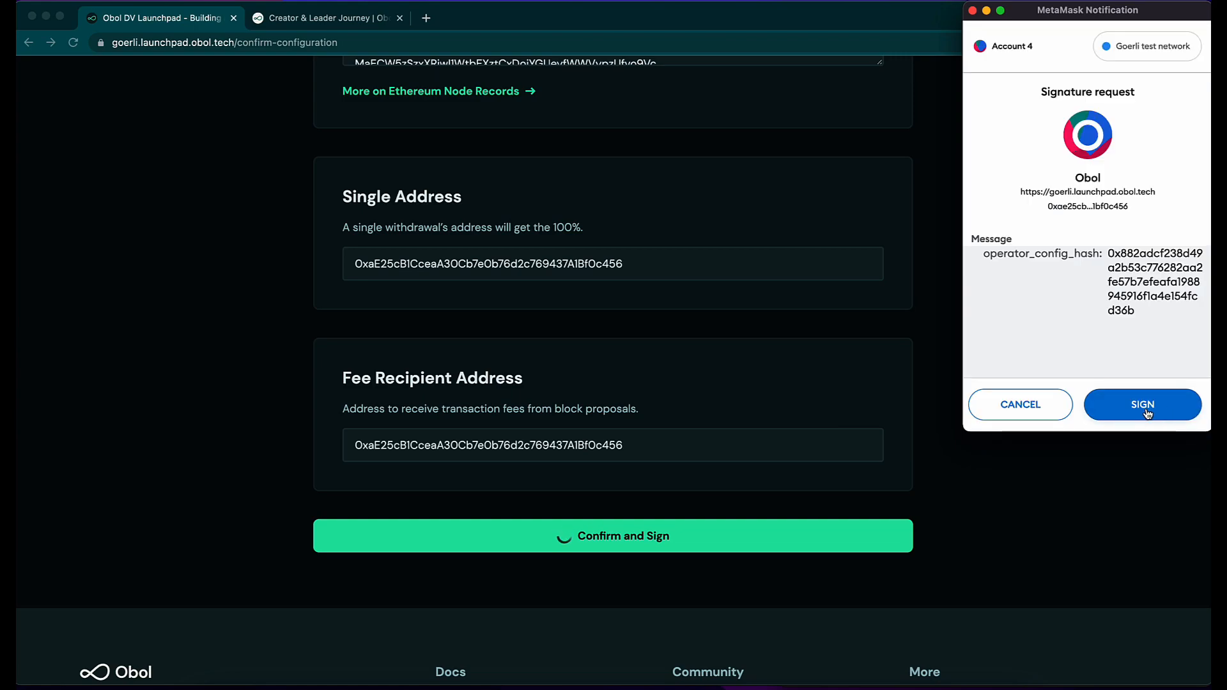
left_click(1147, 412)
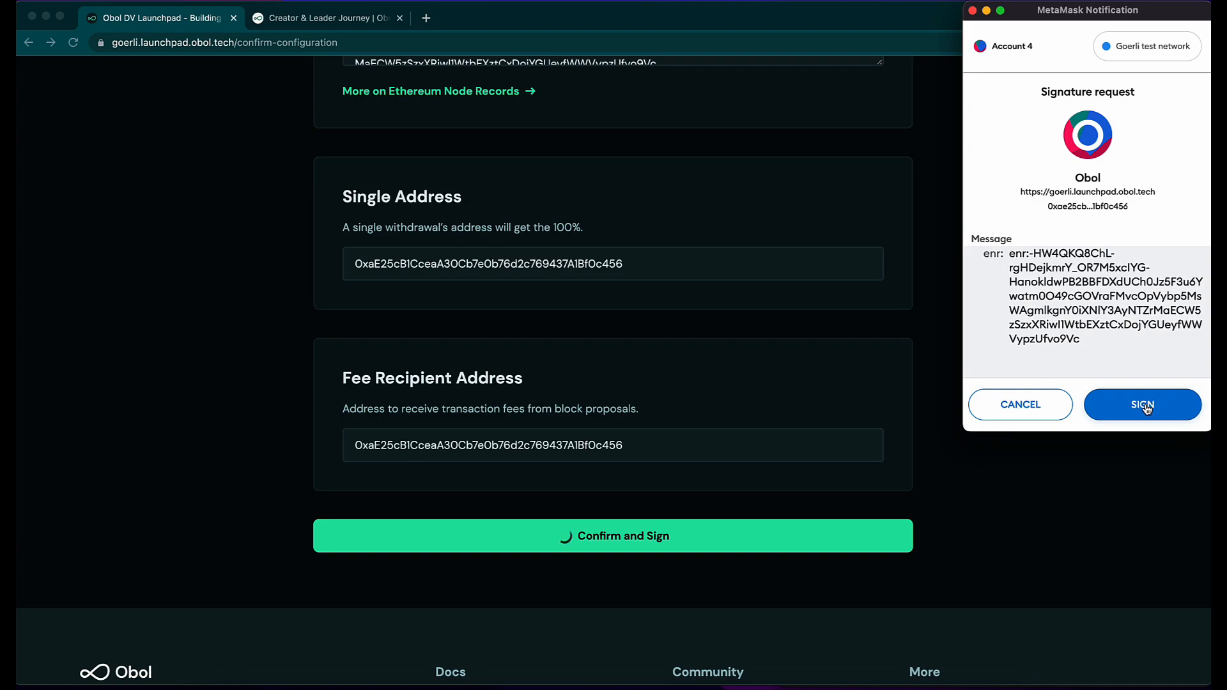
left_click(1144, 407)
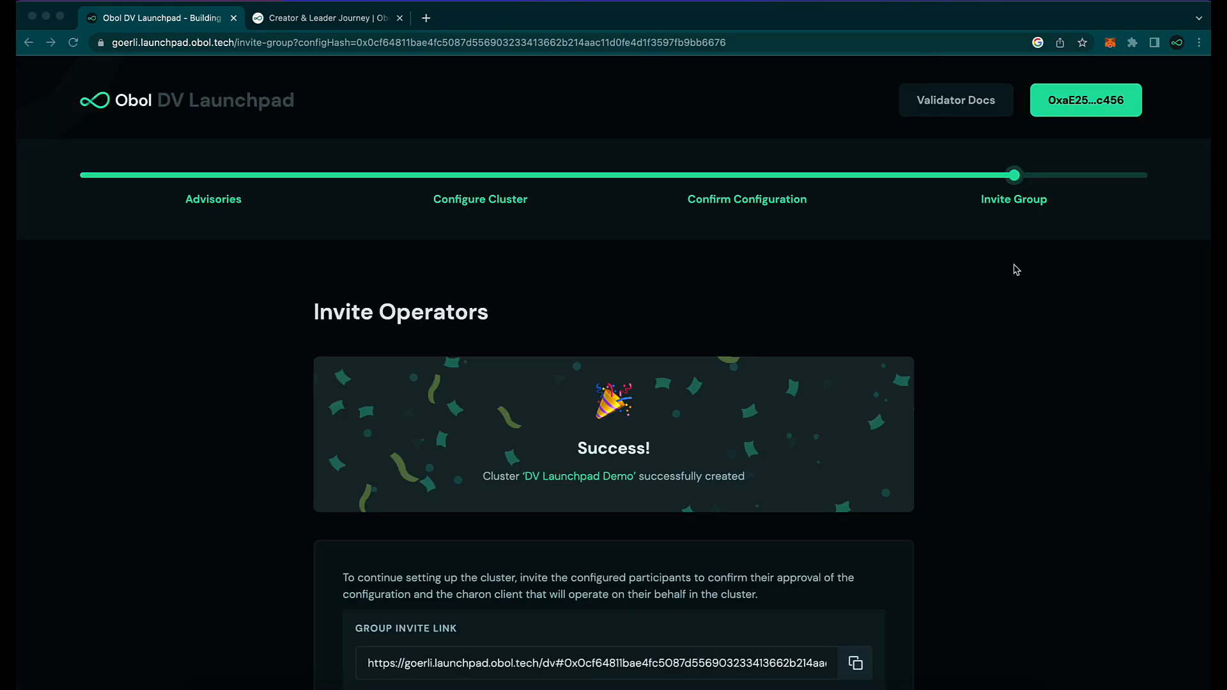
Step: Copy the Group Invite Link for 'DV Launchpad Demo', then check the operators' acceptance status
scroll(940, 356, "down", 3)
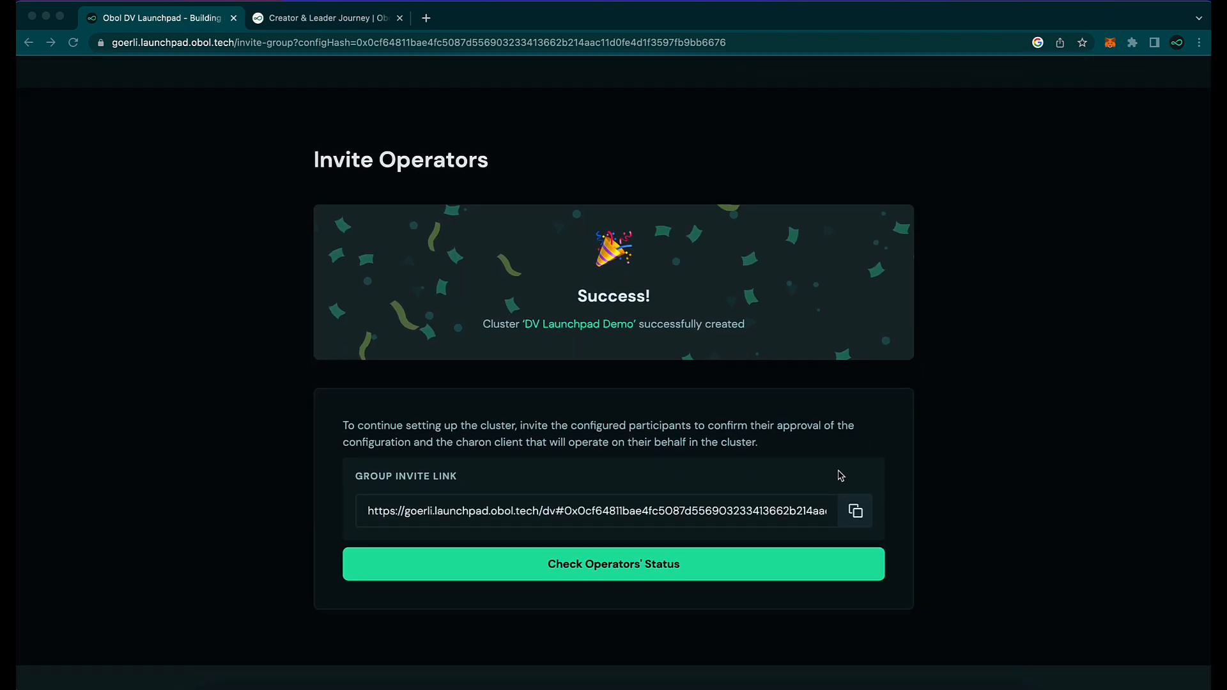
left_click(860, 517)
left_click(860, 516)
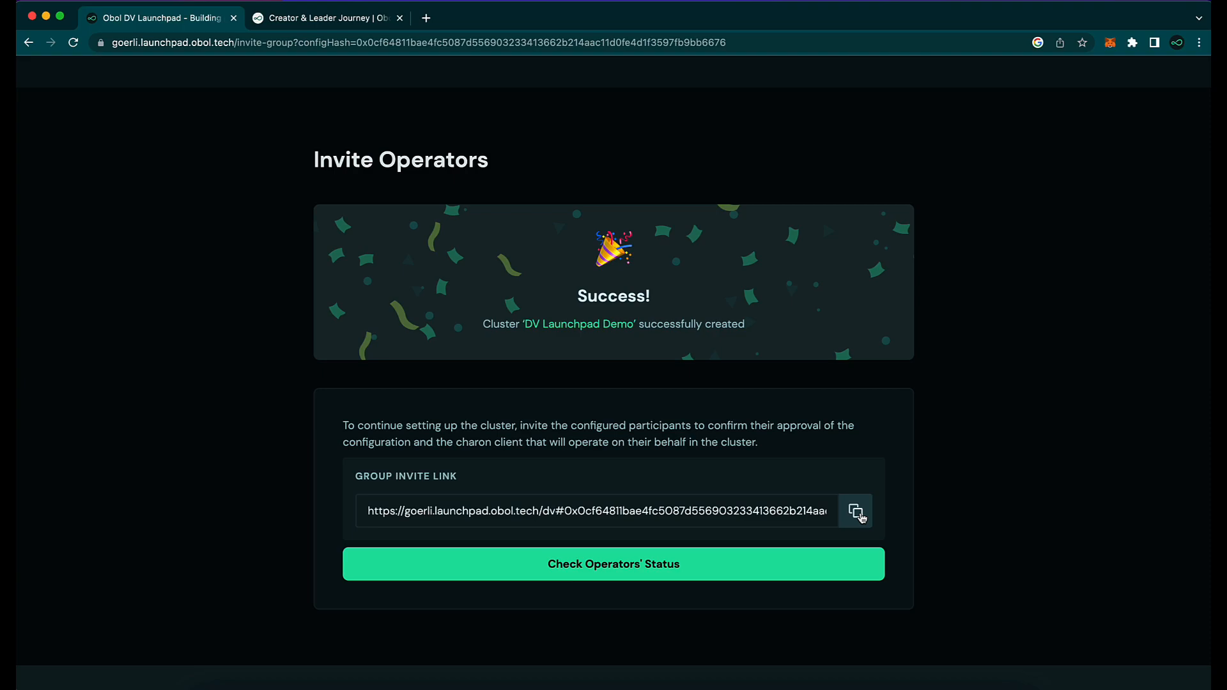
left_click(689, 573)
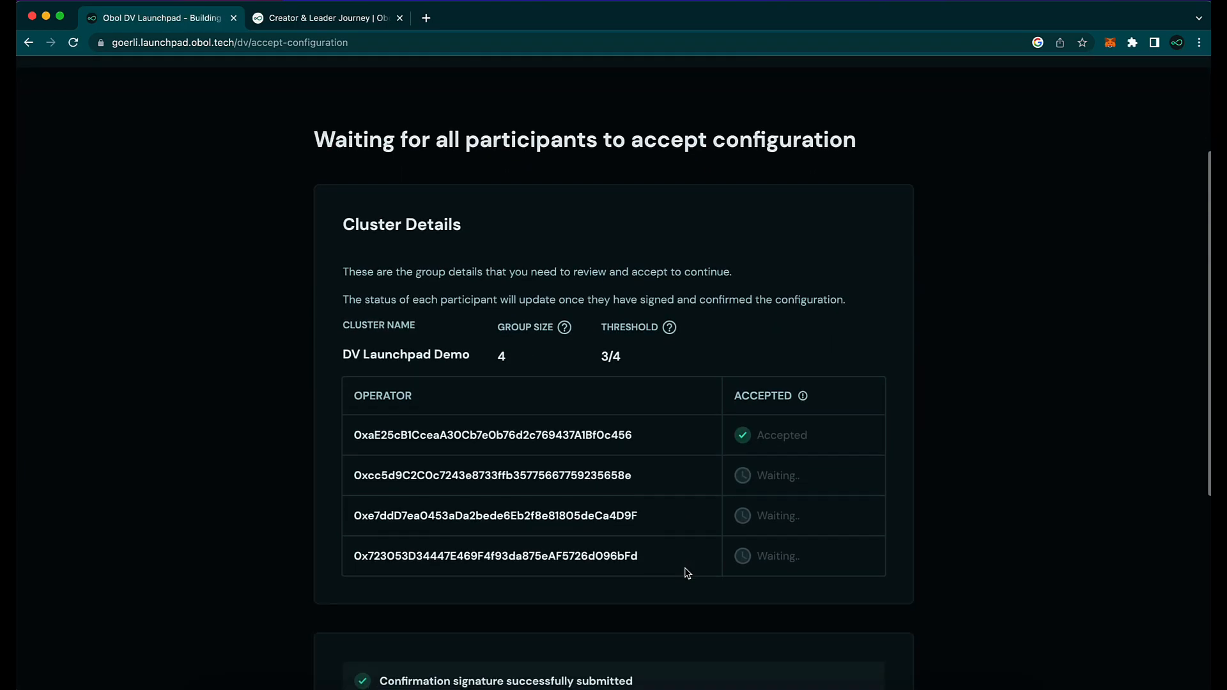